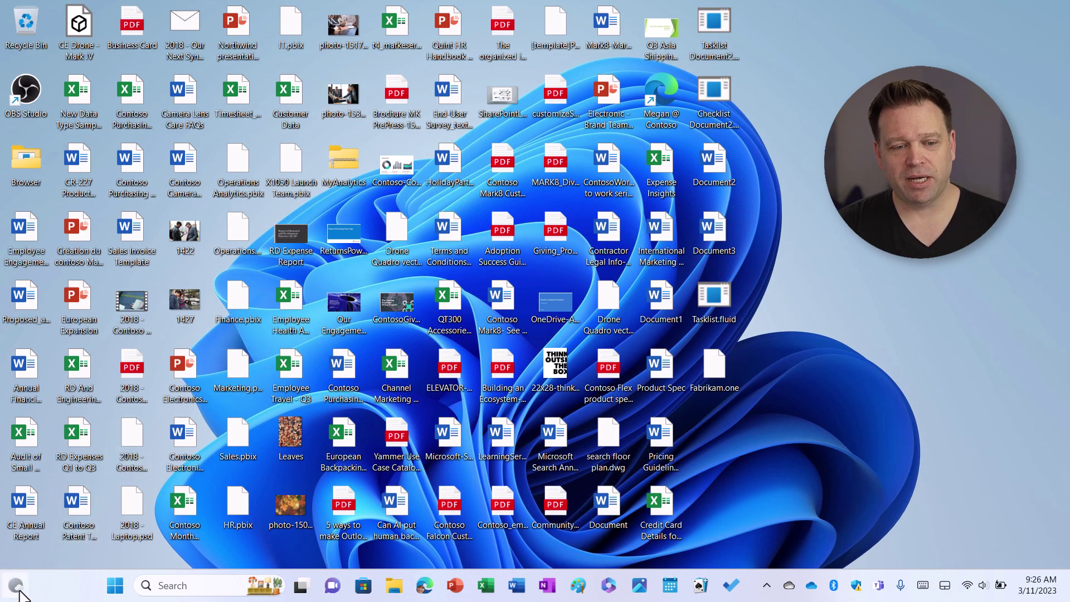
Step: Uncheck Show desktop icons in the desktop's View menu so only the wallpaper shows
mouse_move(18, 591)
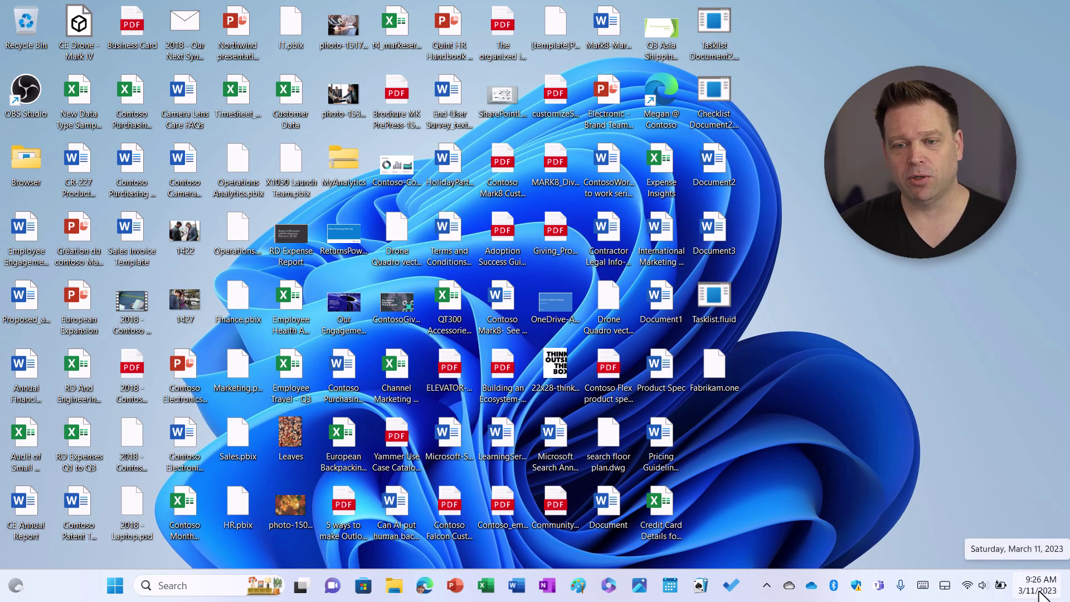
right_click(929, 459)
mouse_move(907, 333)
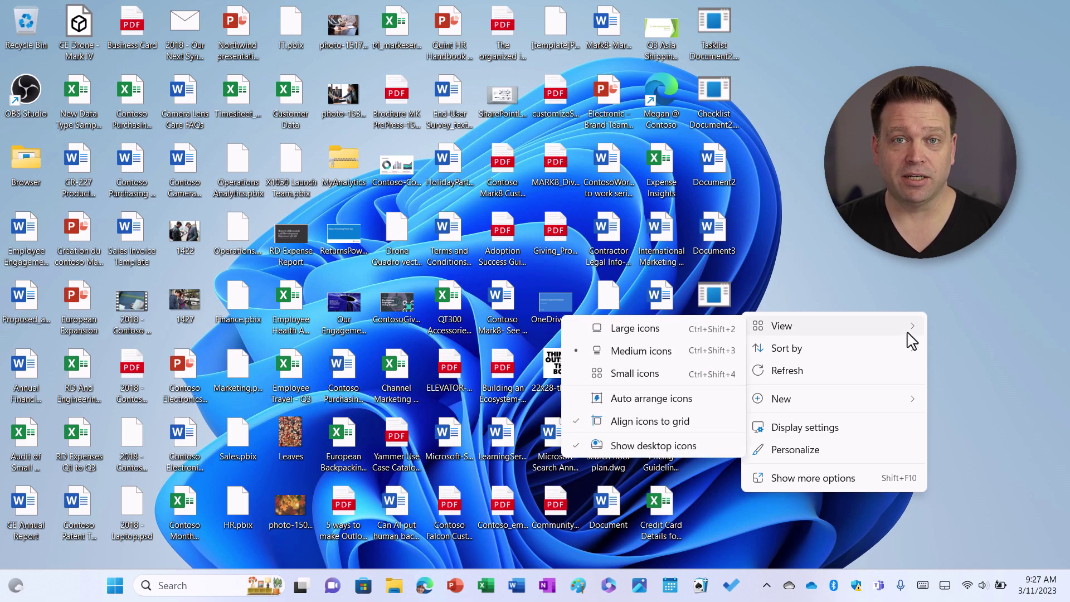
click(707, 444)
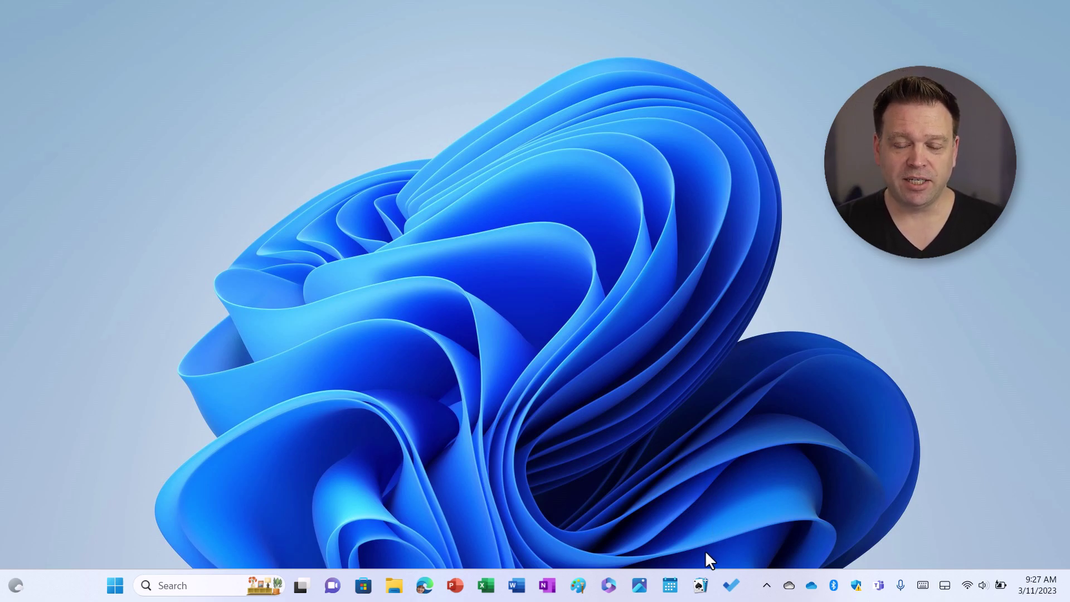
Step: Unpin To Do, Solitaire, Calendar, Photos, Microsoft 365 and Paint from the taskbar
right_click(730, 592)
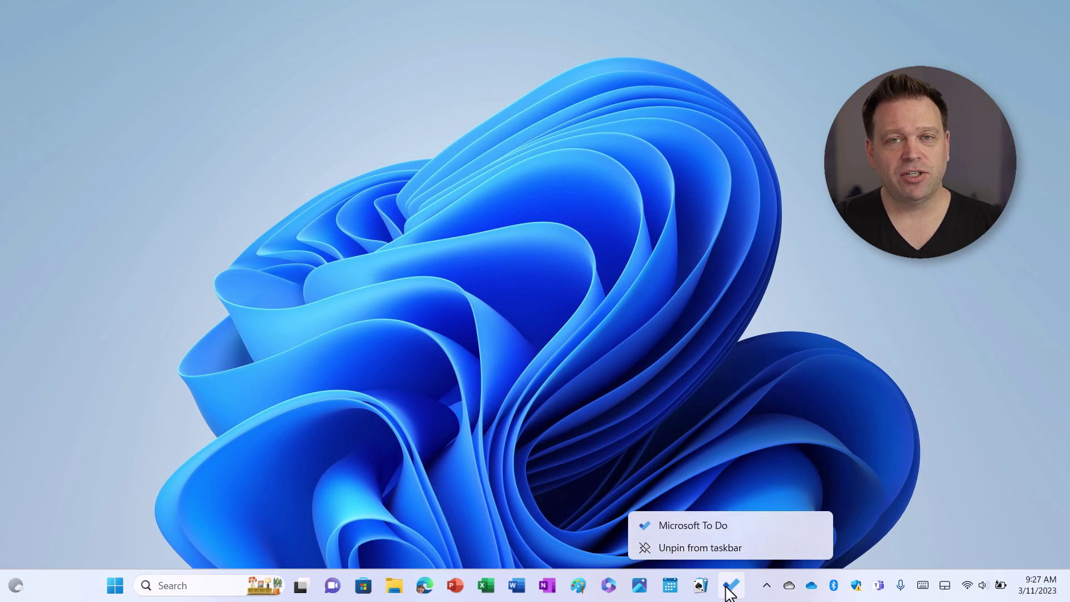
click(721, 550)
right_click(730, 592)
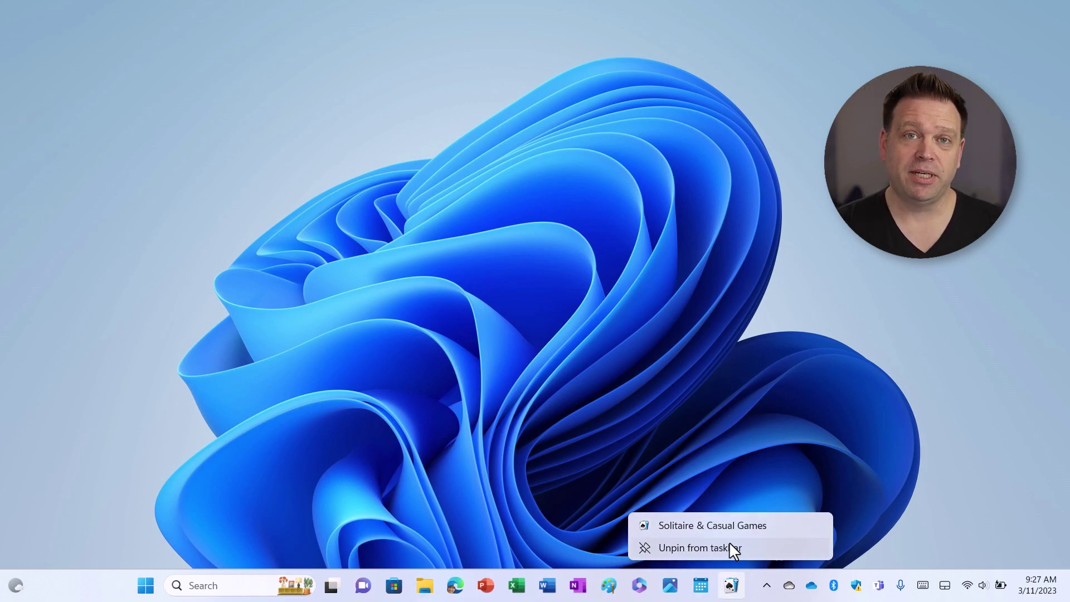
click(730, 547)
right_click(731, 590)
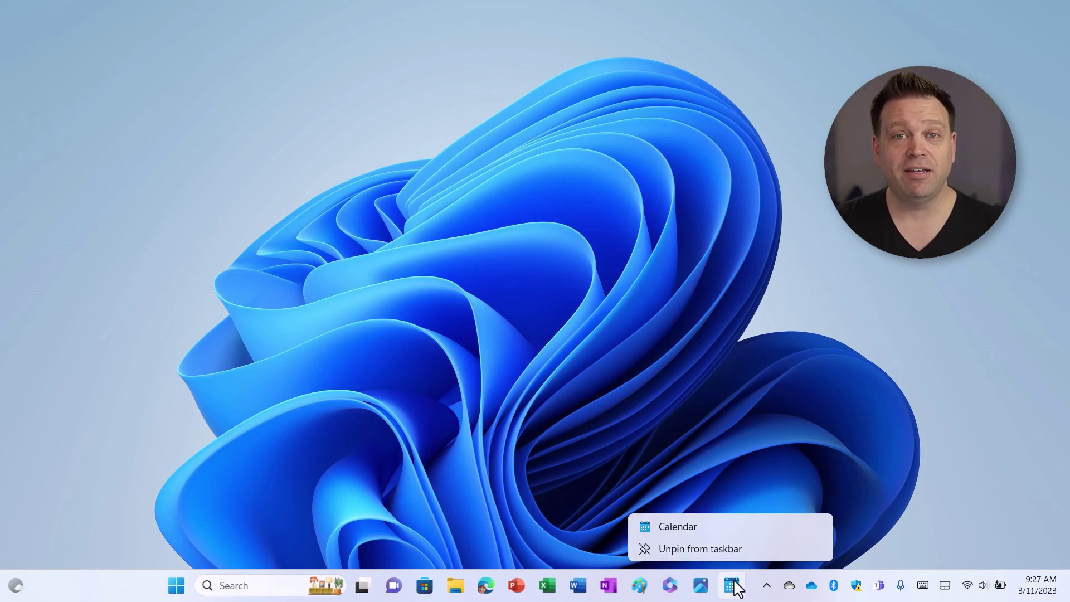
click(739, 549)
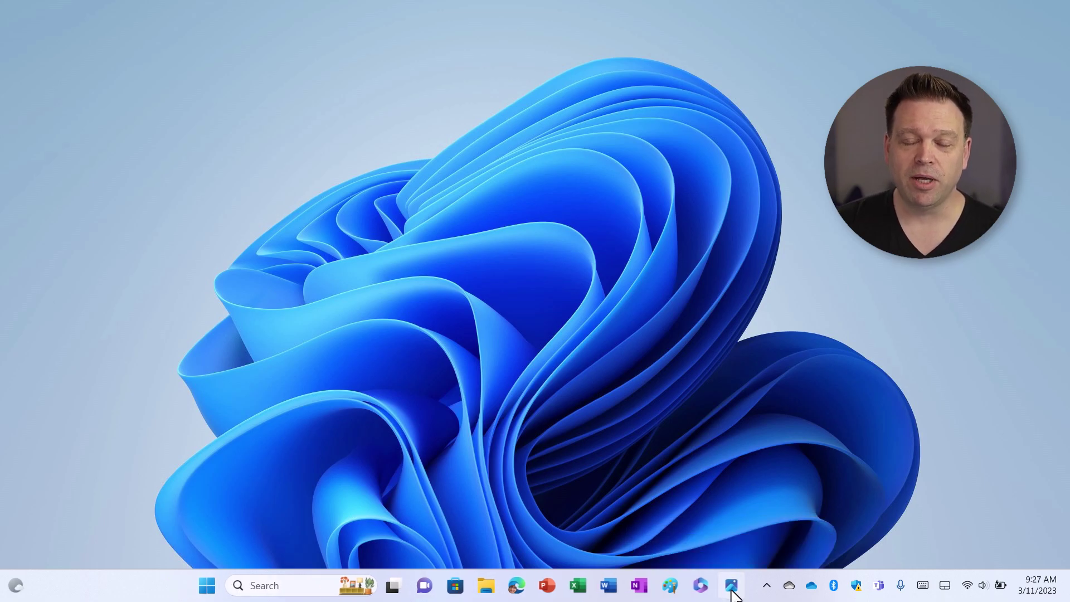
right_click(731, 585)
click(718, 548)
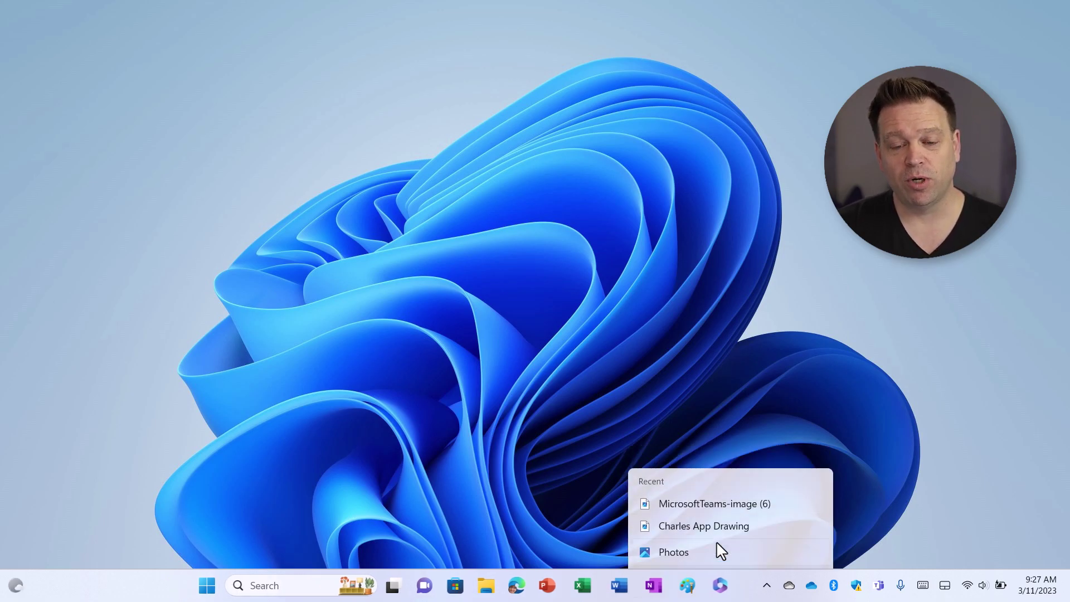
right_click(730, 584)
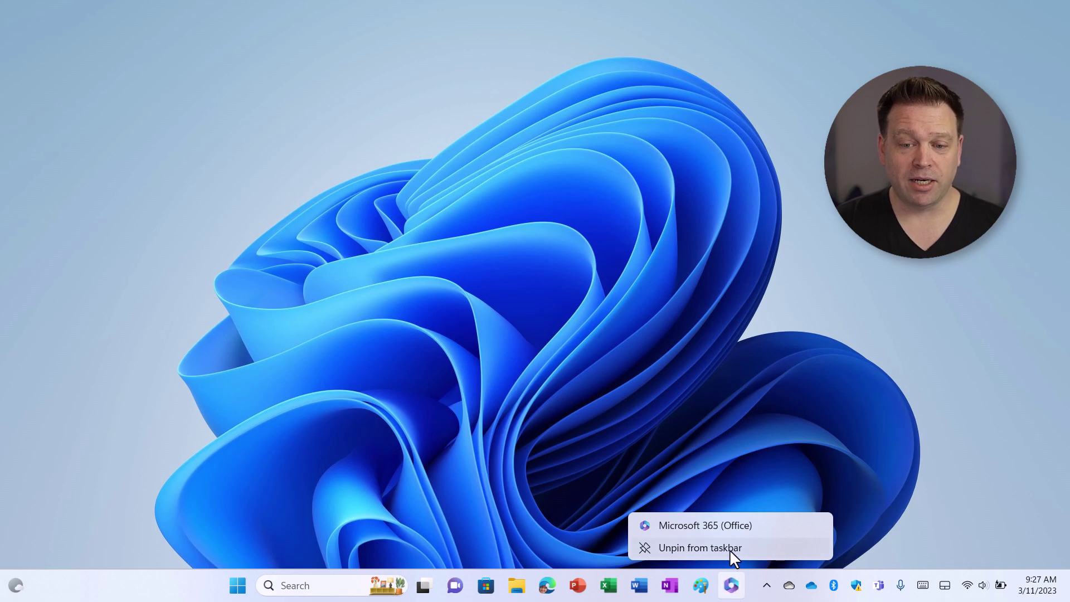
click(730, 550)
right_click(728, 582)
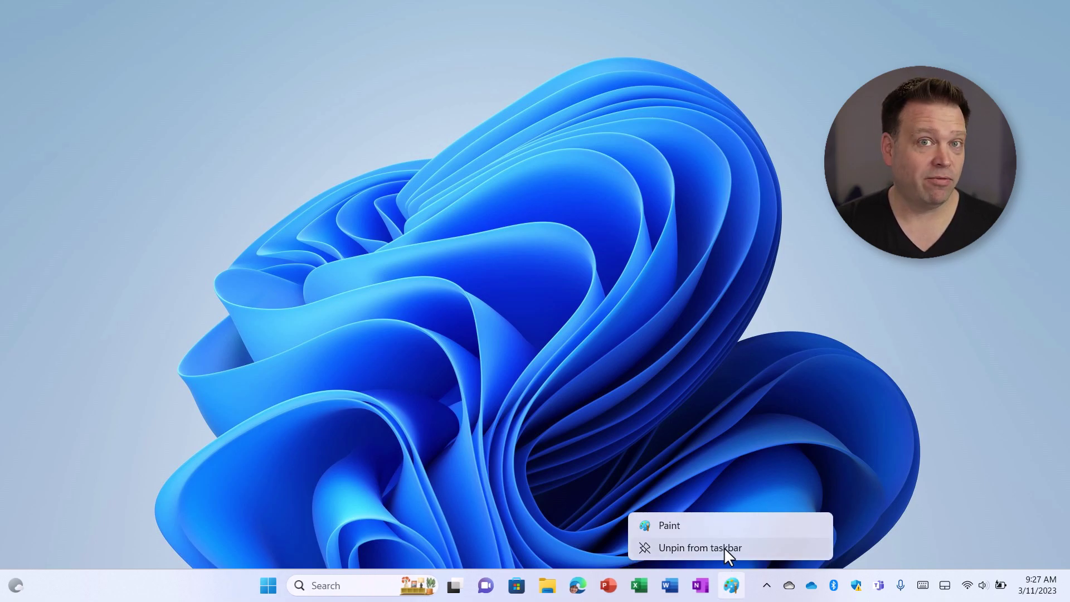
click(724, 547)
Step: Unpin OneNote, Word, Excel, PowerPoint and Microsoft Store from the taskbar
right_click(724, 585)
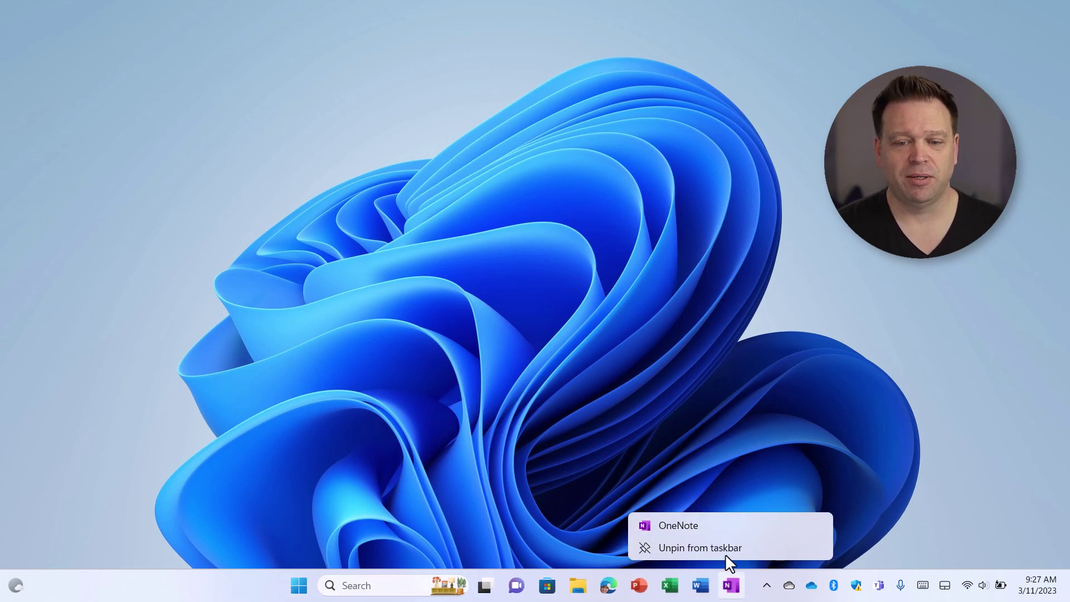
click(726, 548)
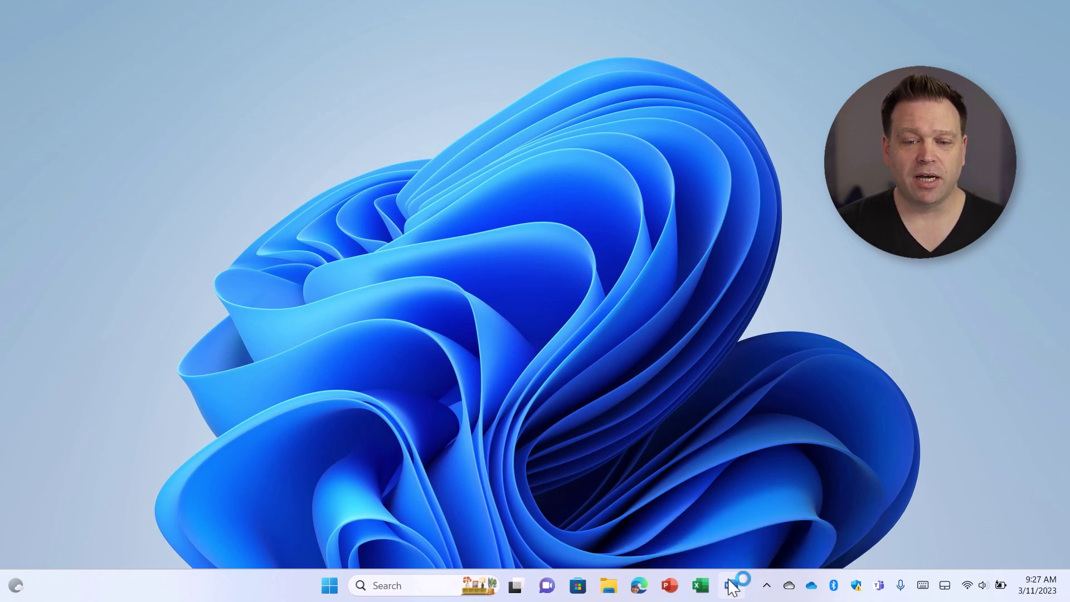
right_click(729, 586)
click(727, 548)
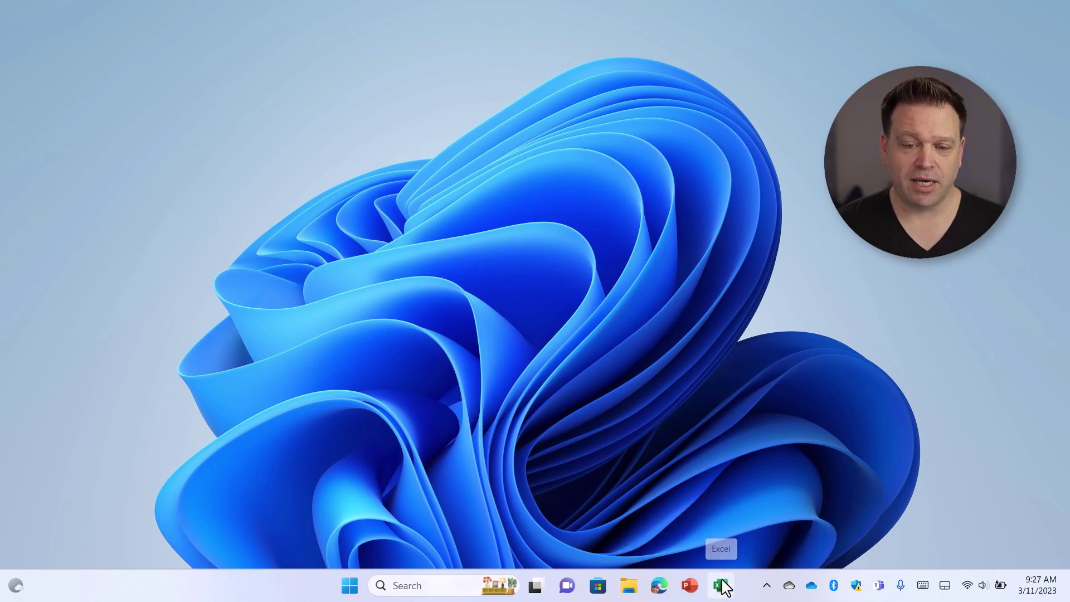
right_click(722, 586)
click(731, 547)
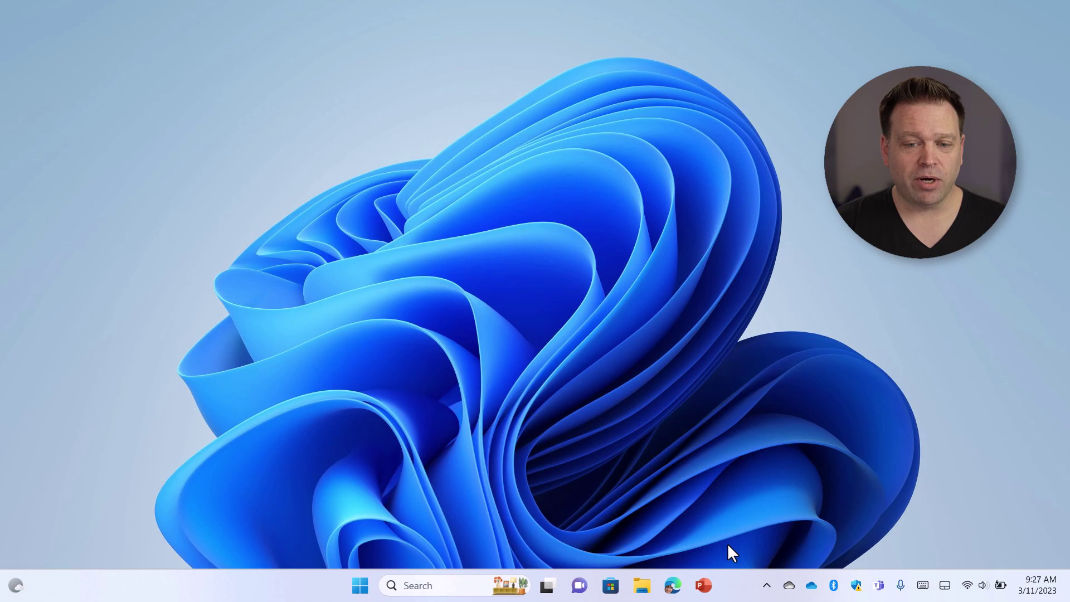
right_click(704, 586)
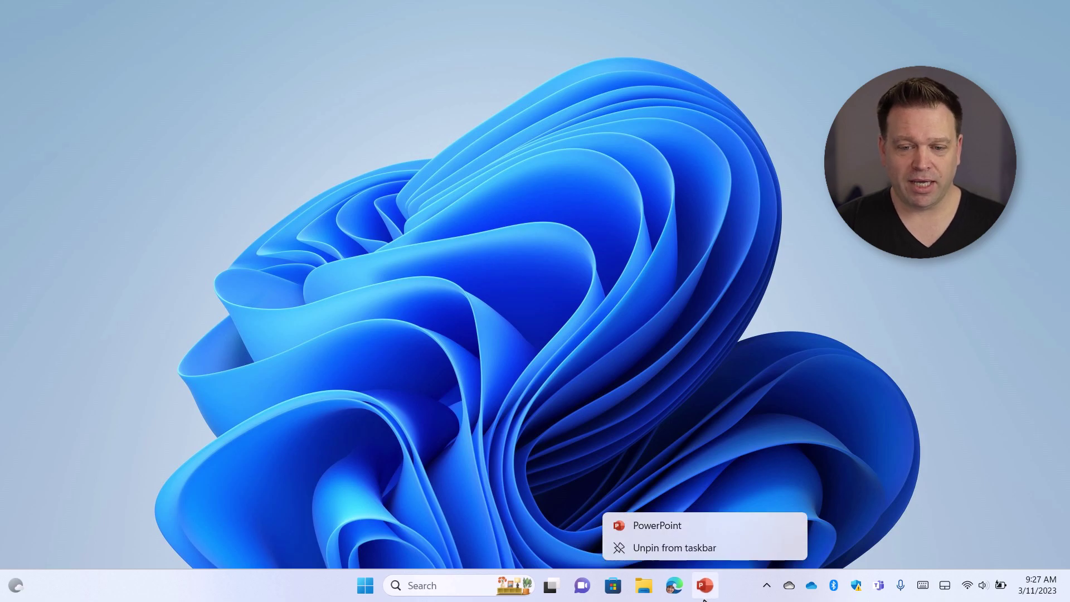
click(700, 550)
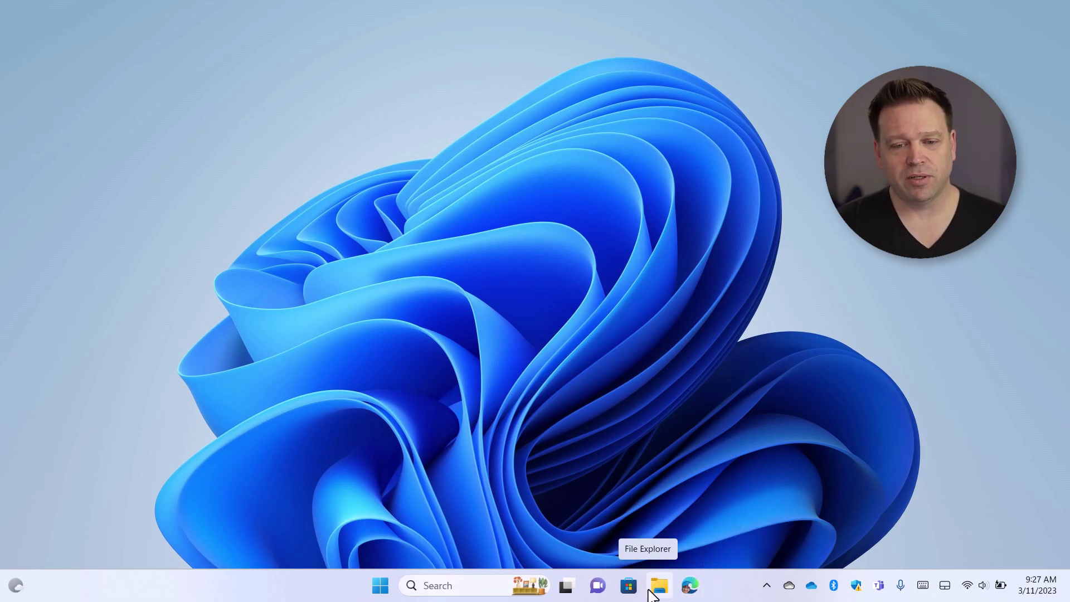
right_click(629, 587)
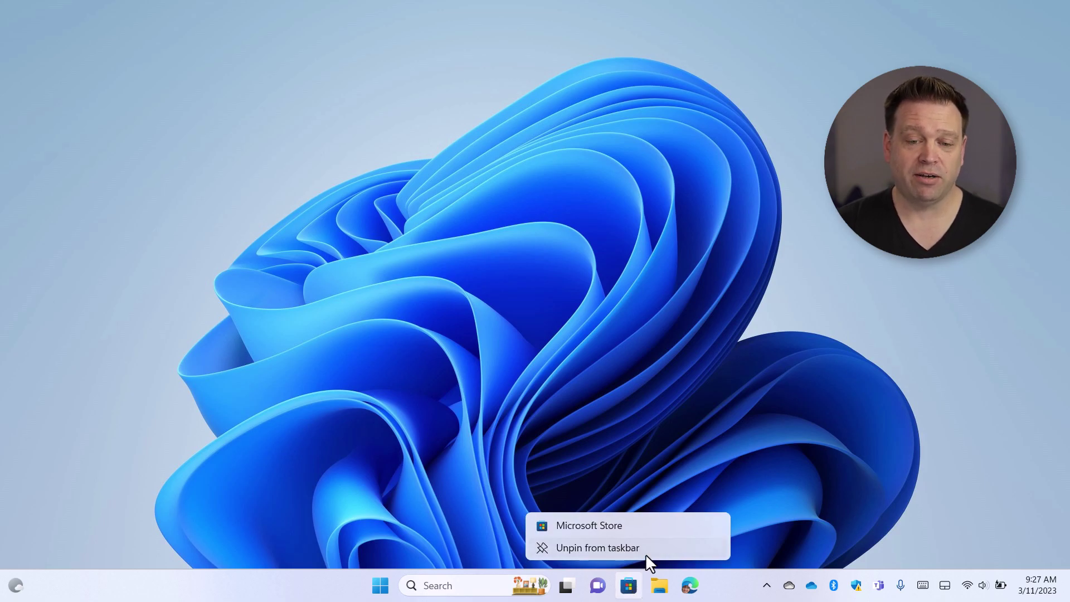
click(641, 549)
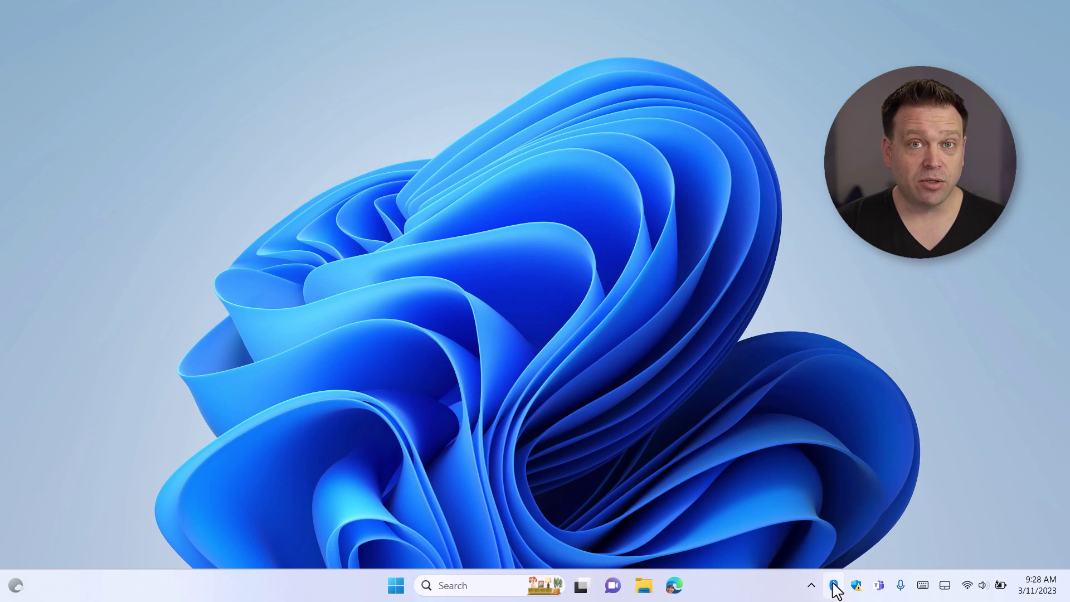
Step: Drag the Bluetooth, Defender and Teams tray icons into the hidden overflow, then briefly open Widgets
drag(835, 586, 812, 549)
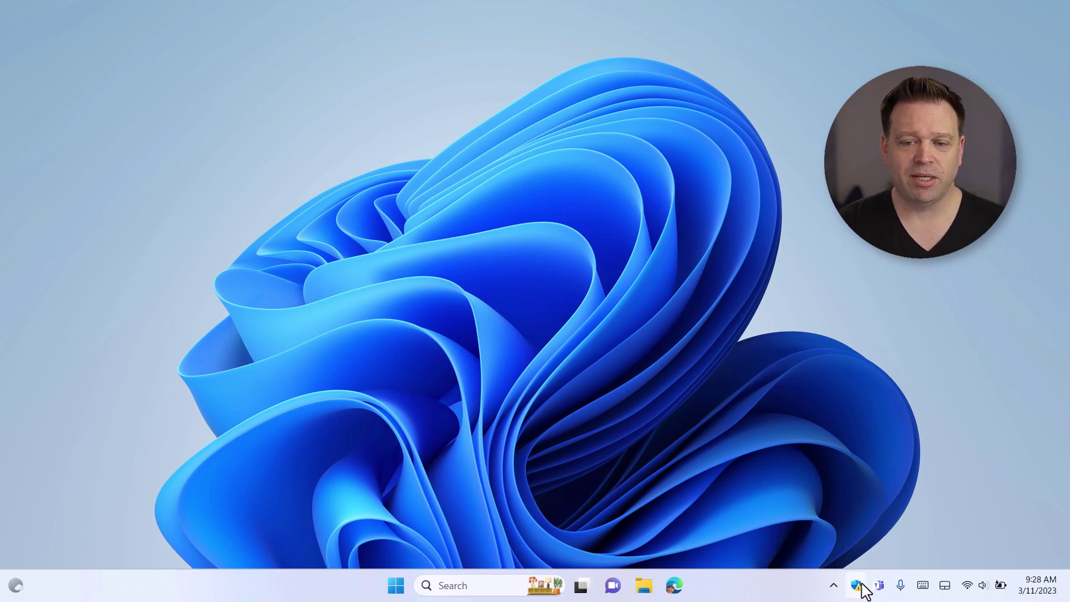
drag(863, 589, 836, 555)
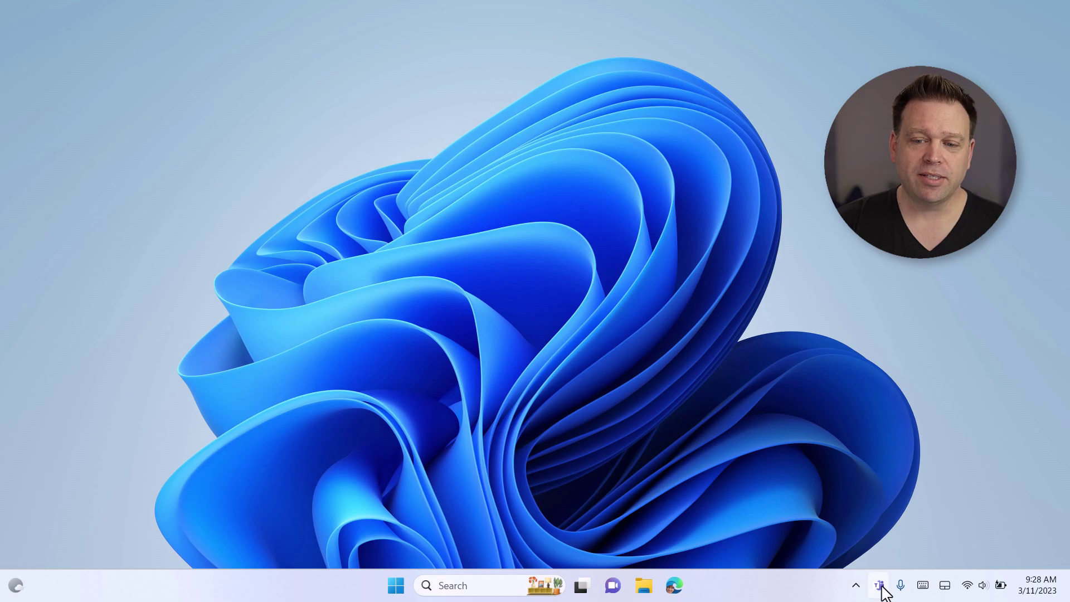
drag(882, 591, 855, 556)
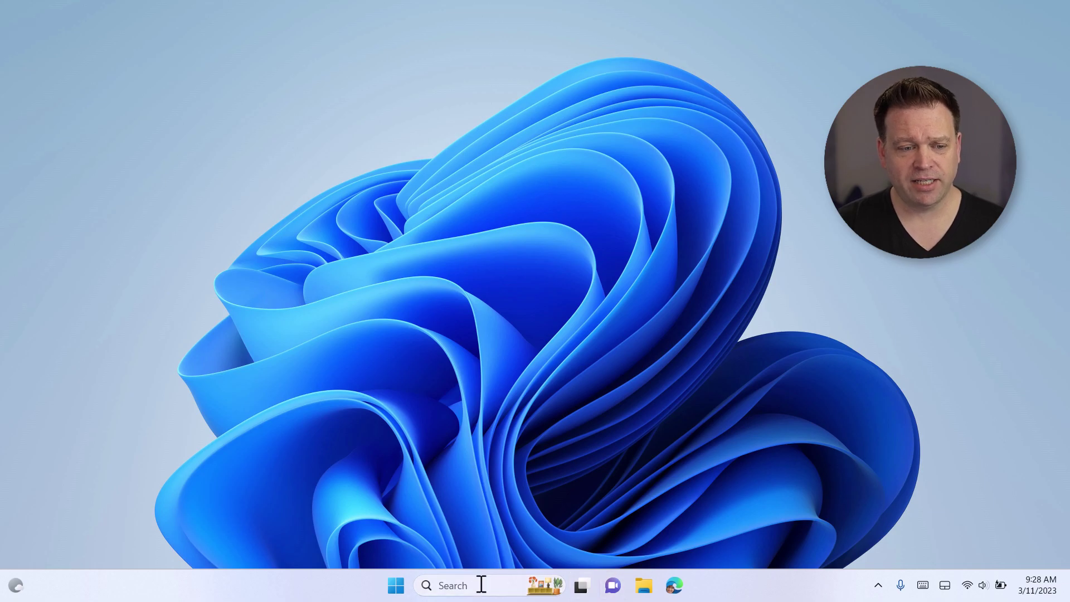
click(15, 585)
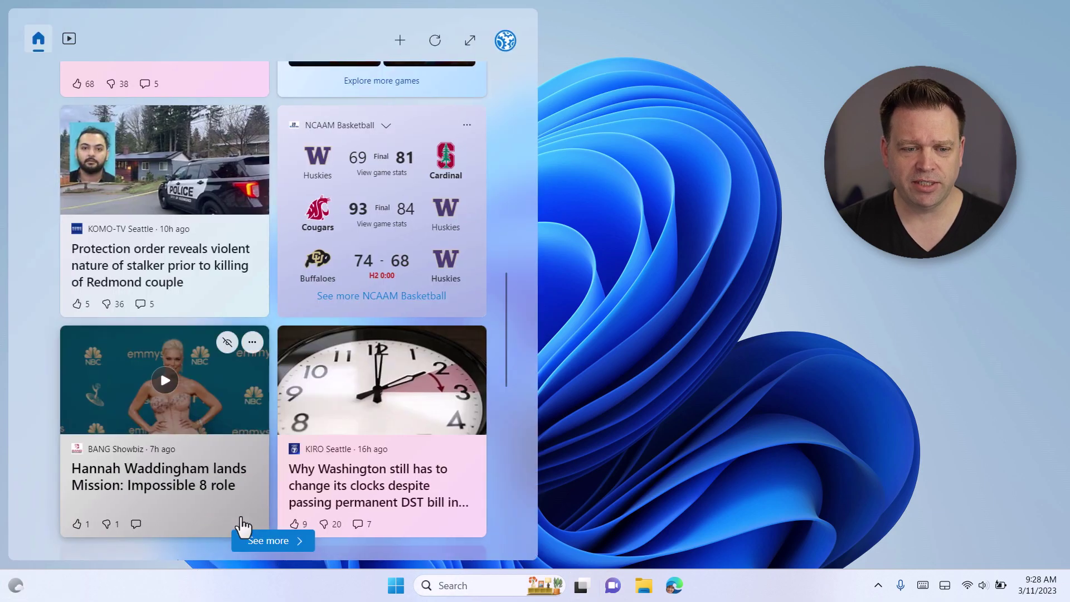
click(277, 588)
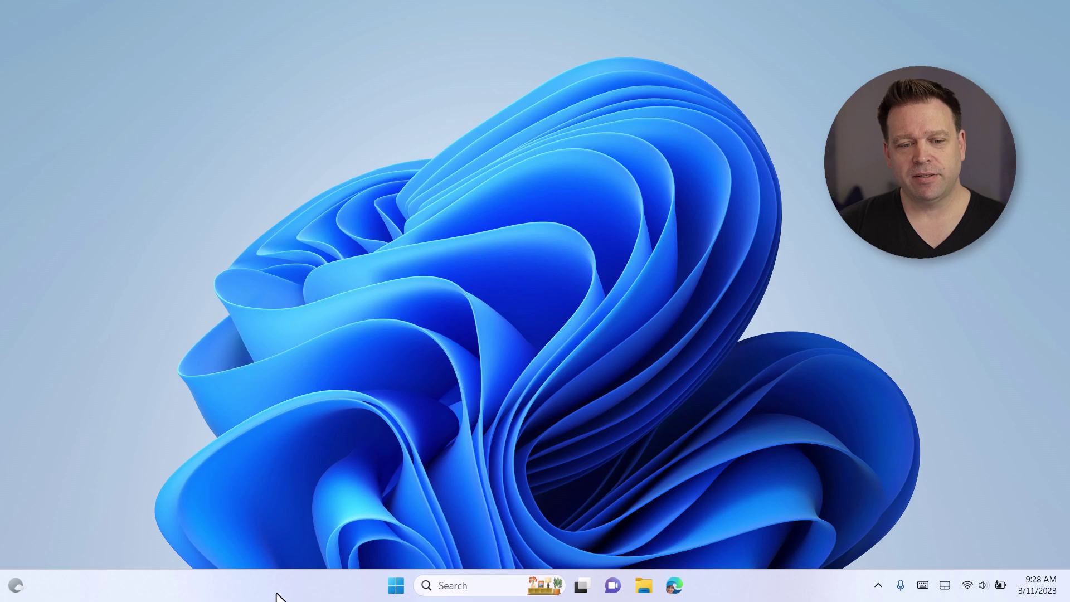
Step: In taskbar settings, set the Search option to Hide
right_click(293, 587)
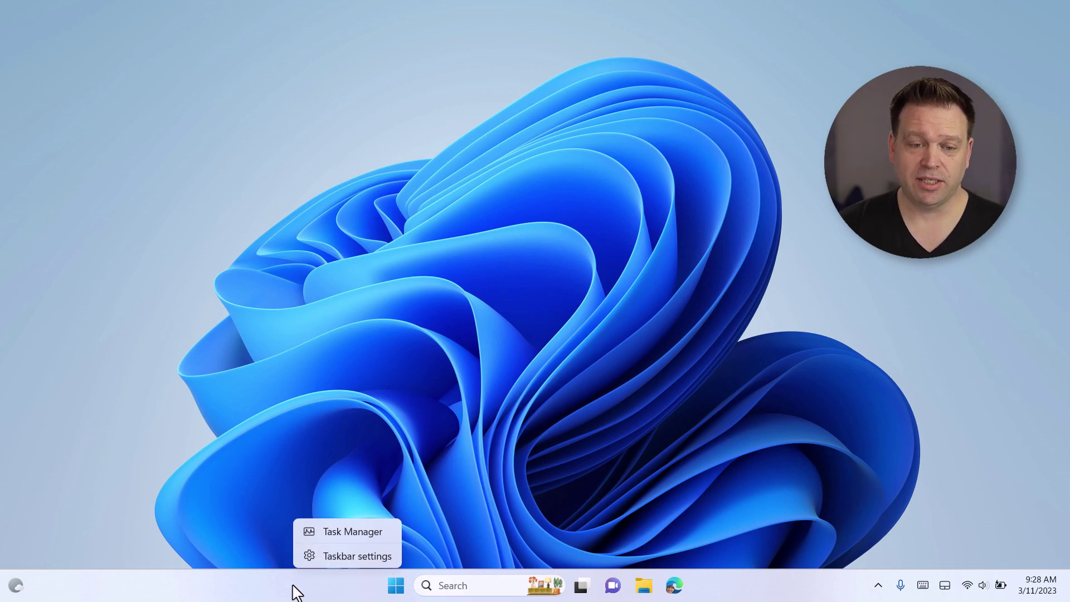
click(356, 556)
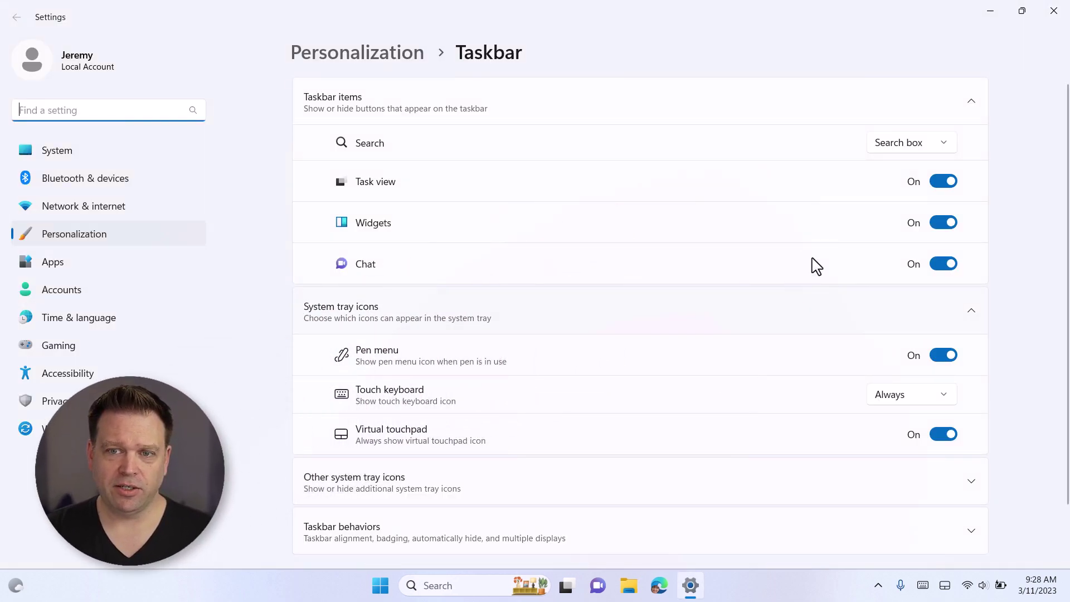
click(923, 143)
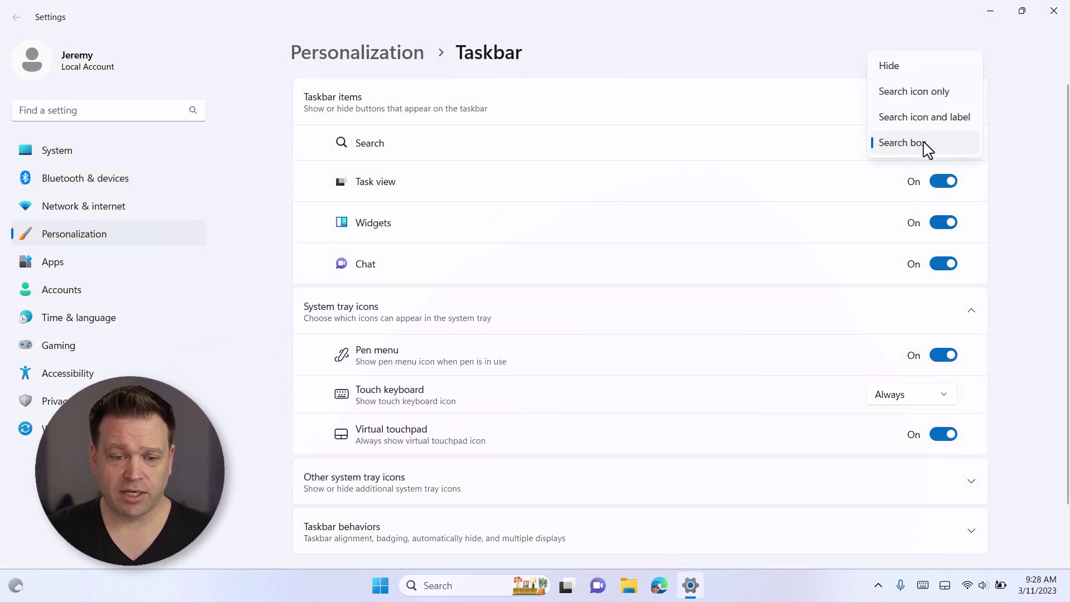
click(929, 92)
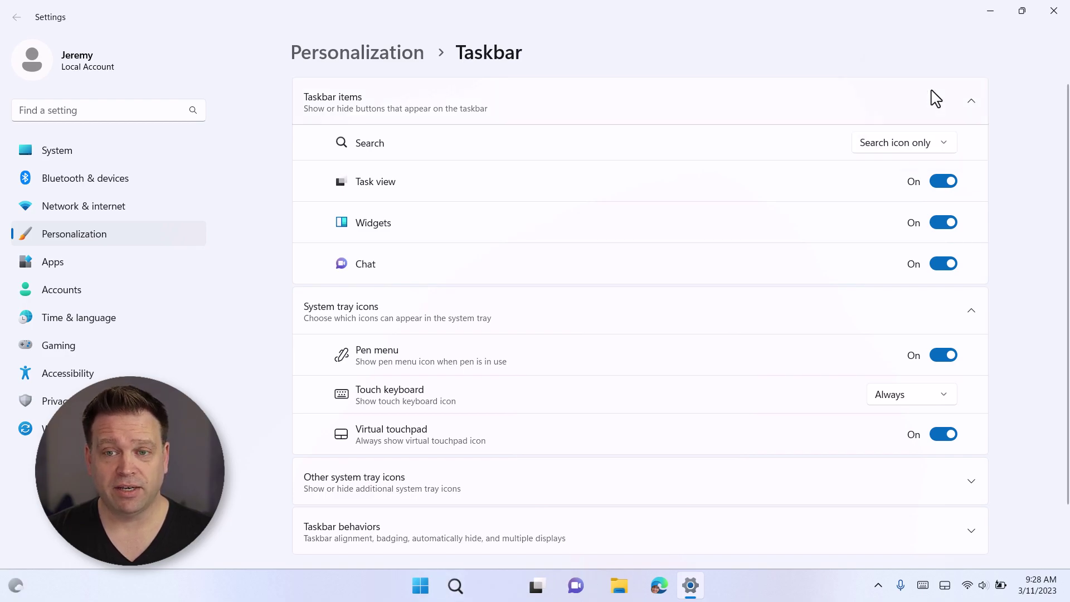
click(918, 148)
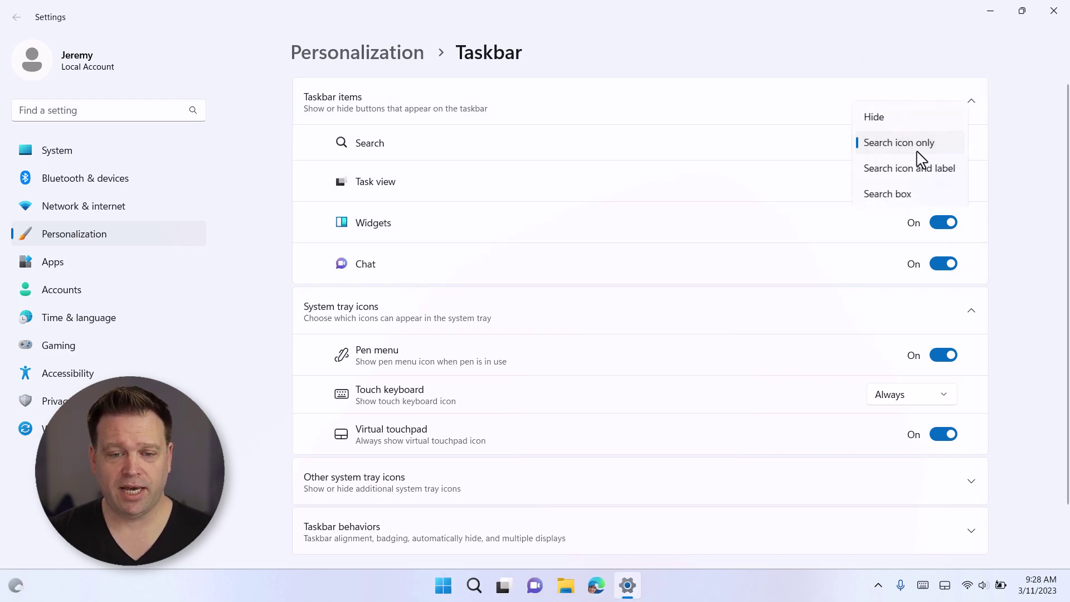
click(924, 119)
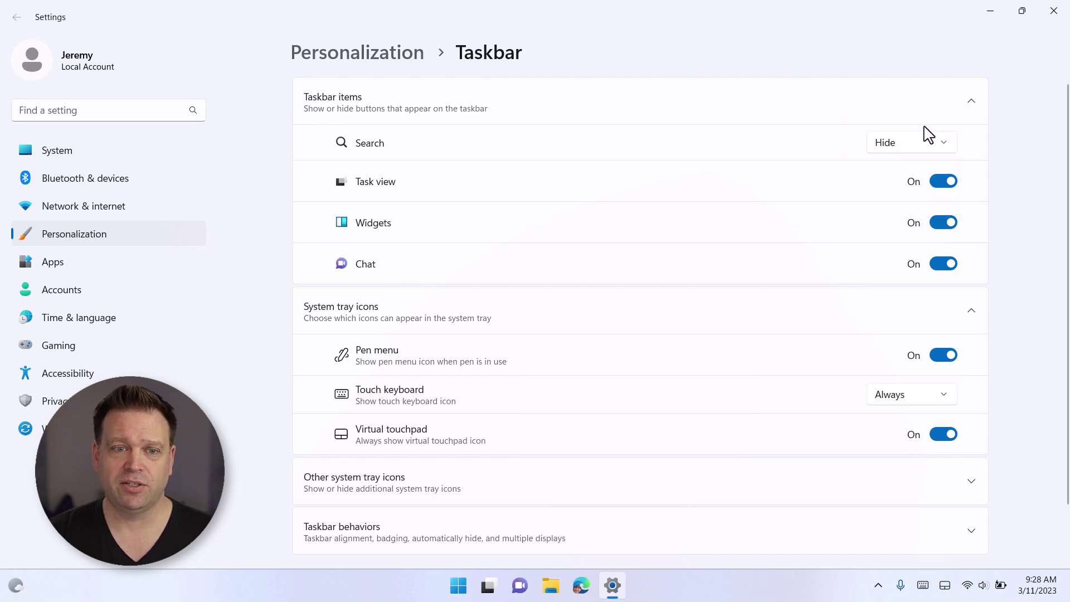
Step: Switch the Task view button Off and preview Task view with Win+Tab
click(947, 192)
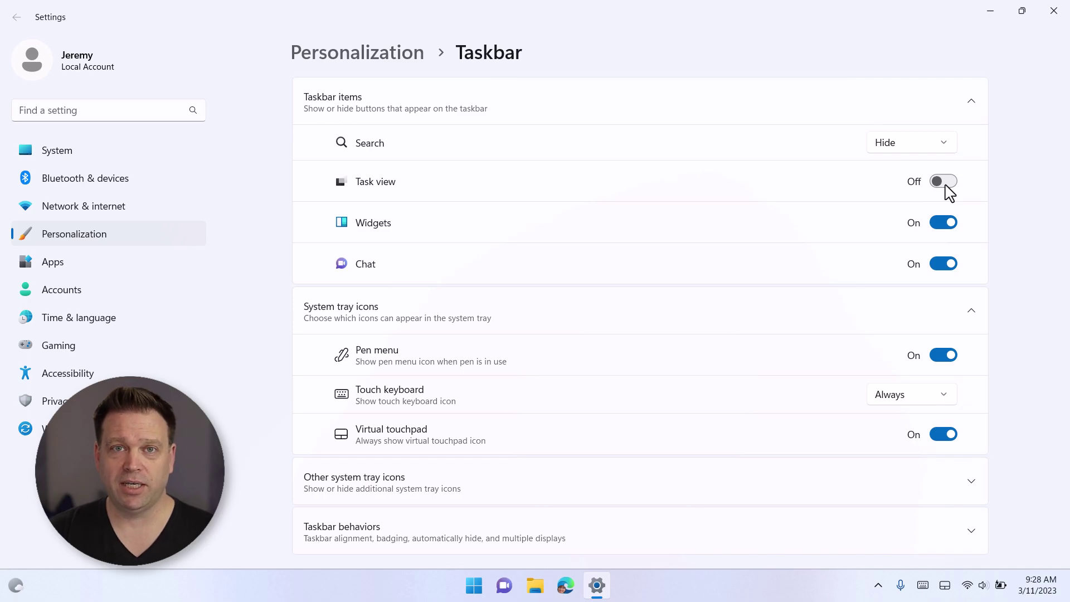
key(super+Tab)
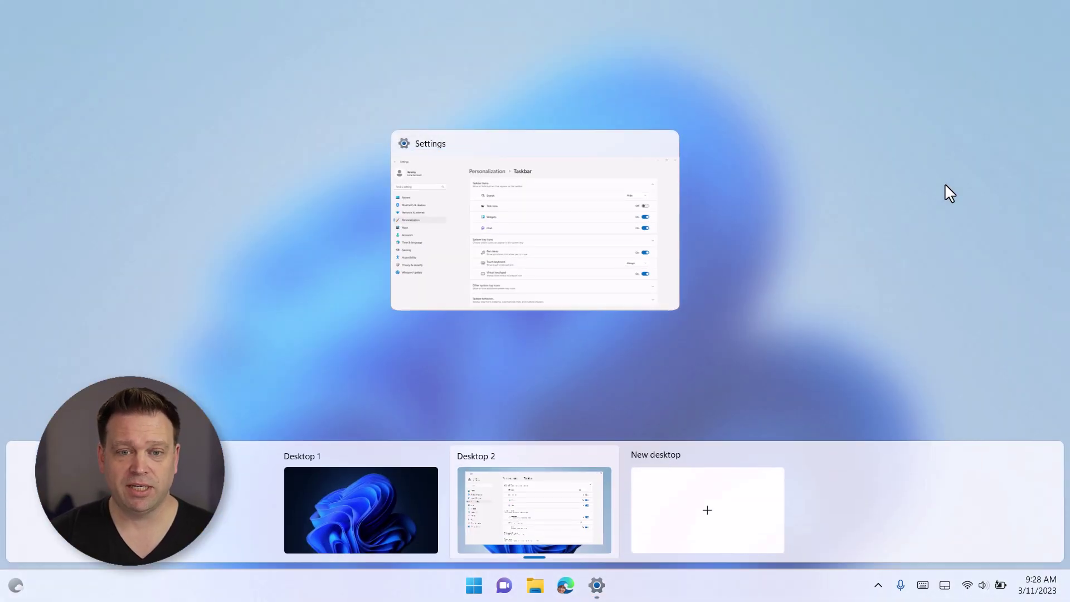
key(Escape)
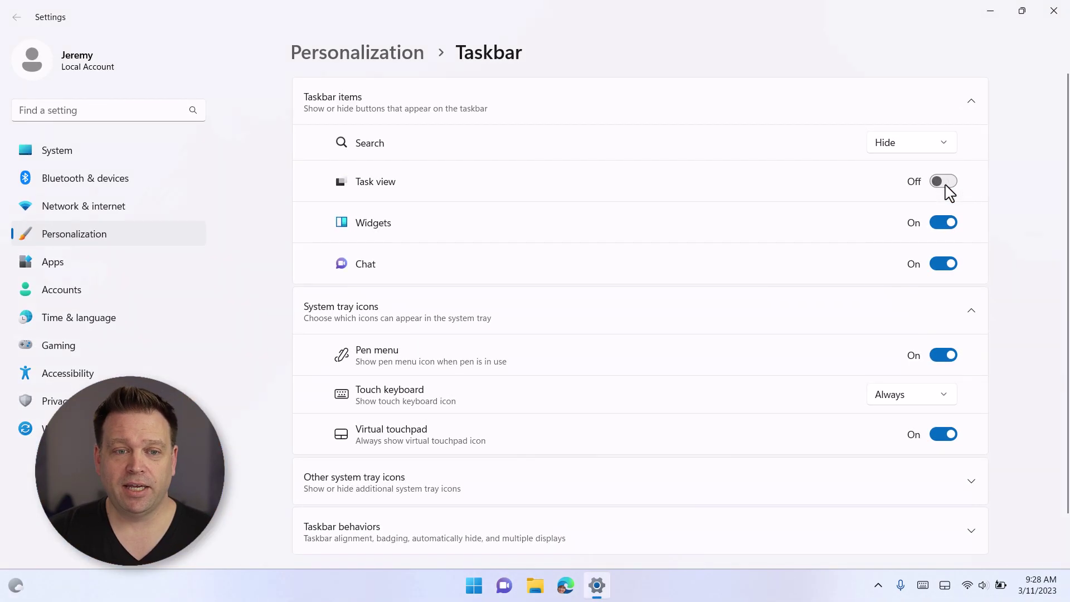
Step: Turn off Widgets, Chat, Pen menu and Virtual touchpad; set Touch keyboard to When no keyboard attached
click(946, 237)
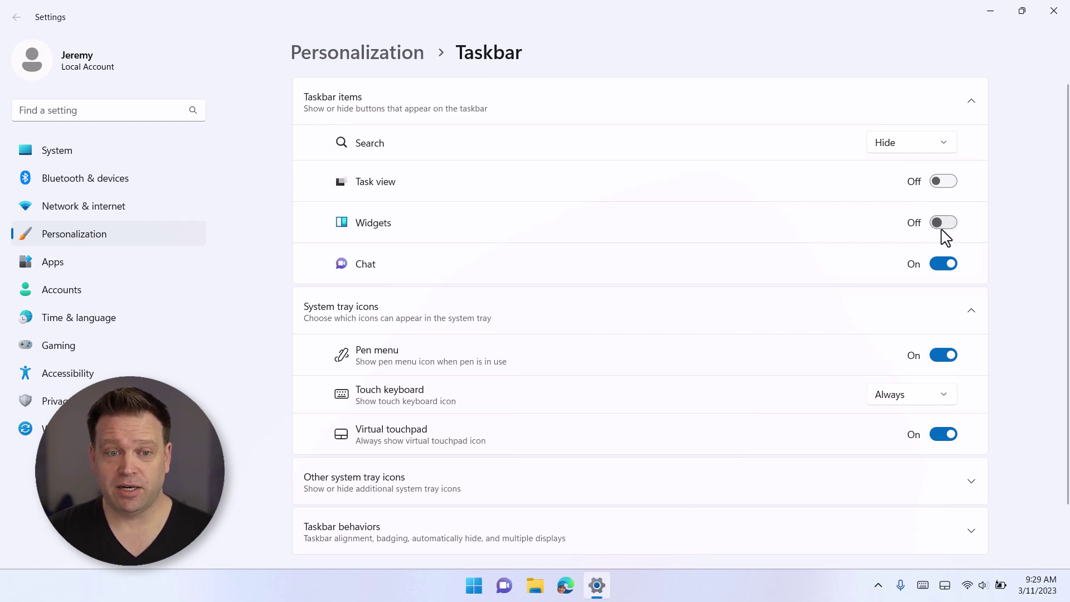
click(946, 265)
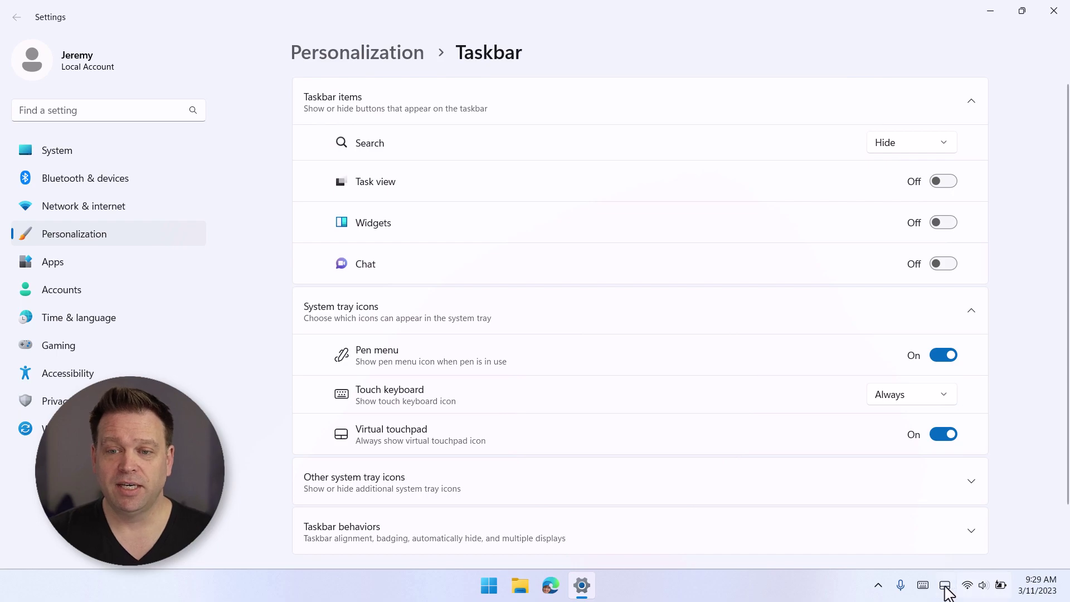
click(946, 357)
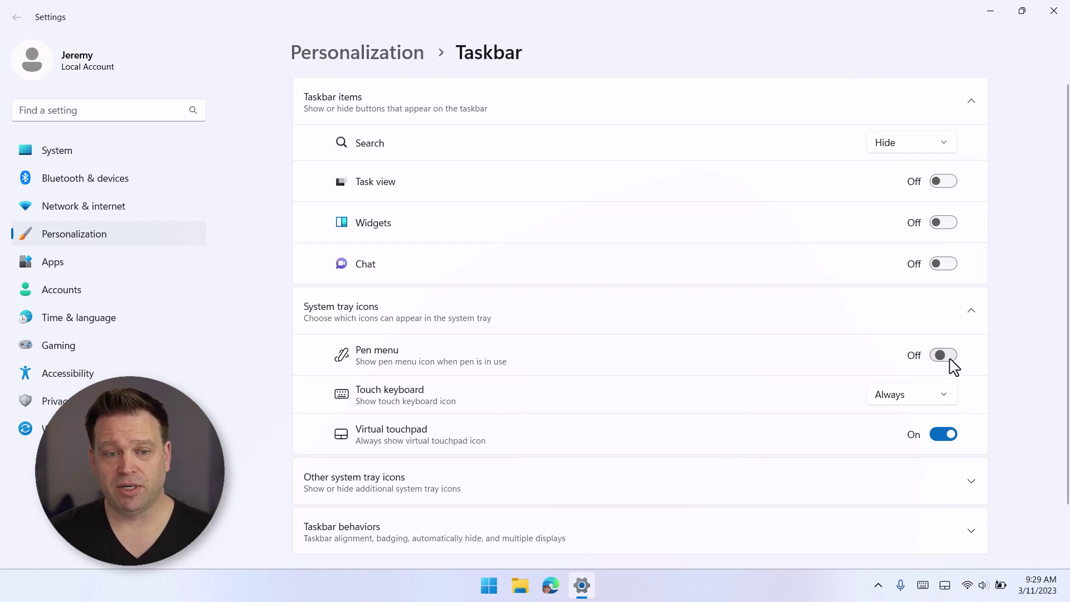
click(946, 436)
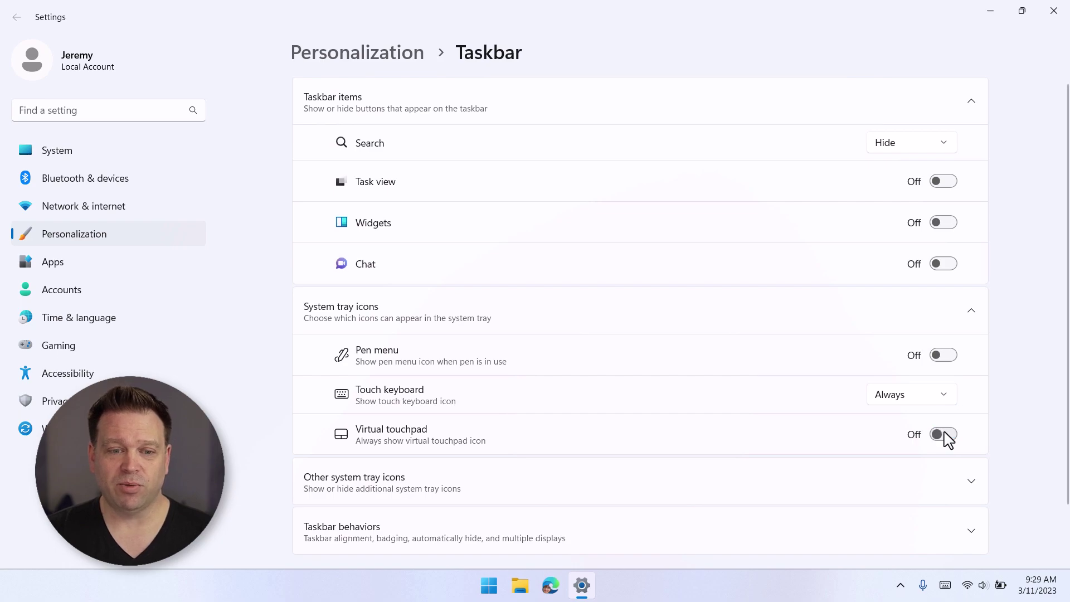
click(946, 399)
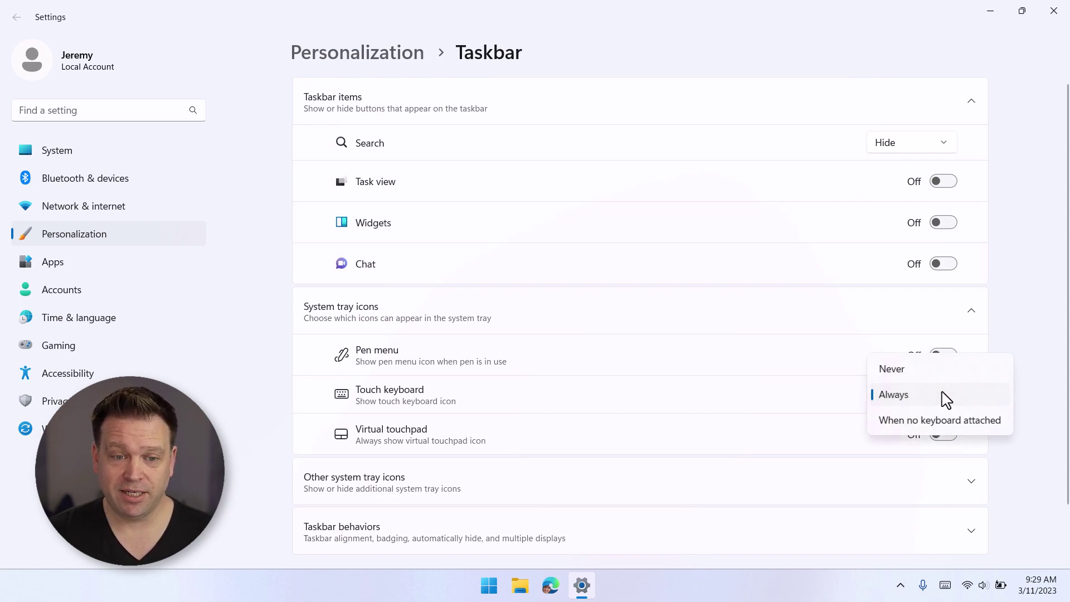
click(925, 421)
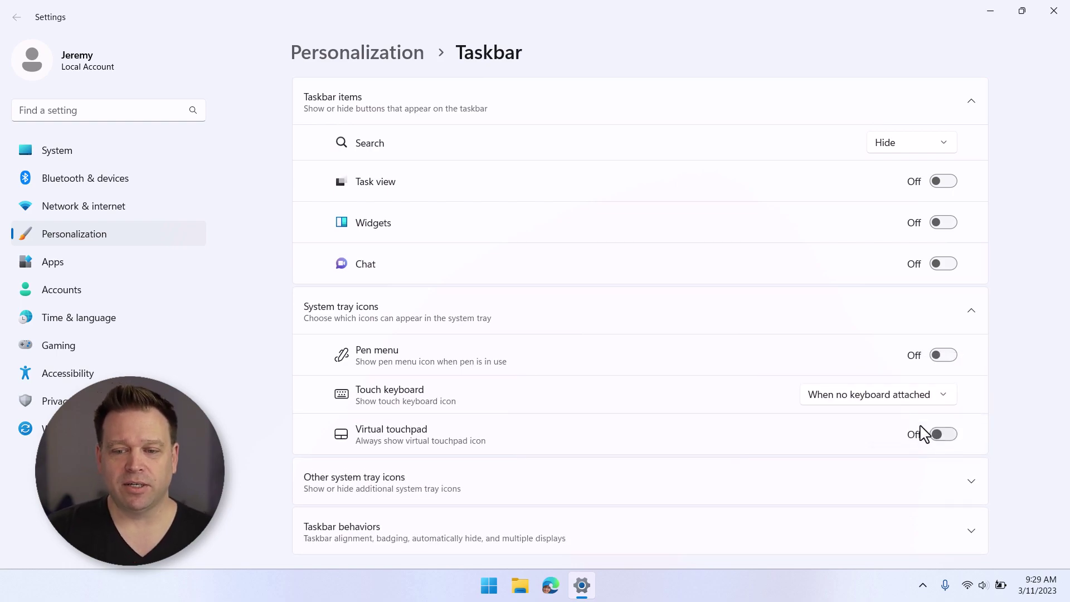
scroll(850, 470, down, 2)
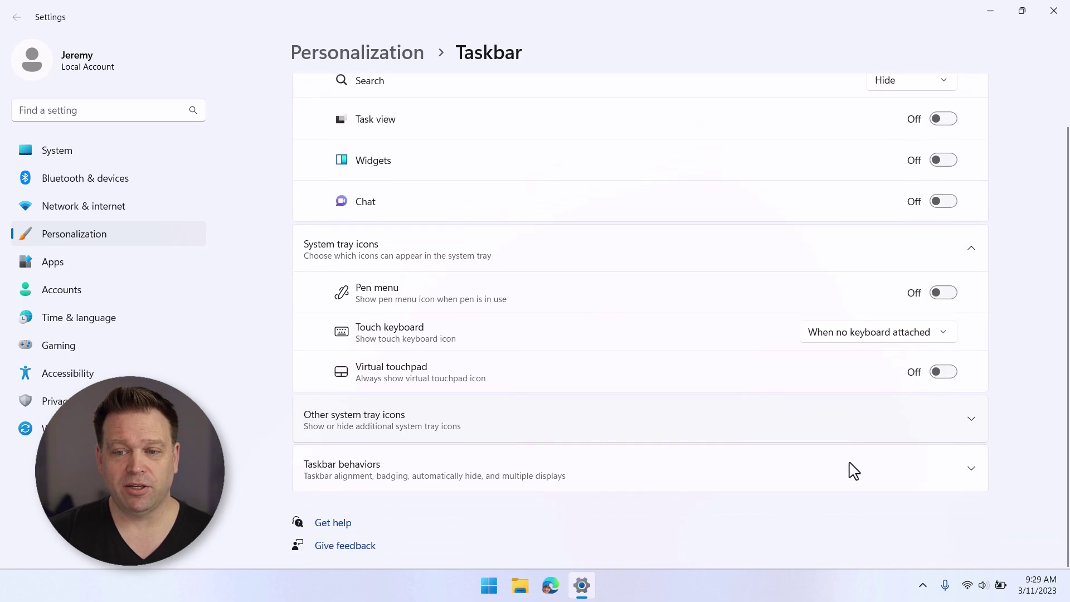
Step: Expand Other system tray icons, toggle Hidden icon menu off and back on, and check the flyout
click(913, 427)
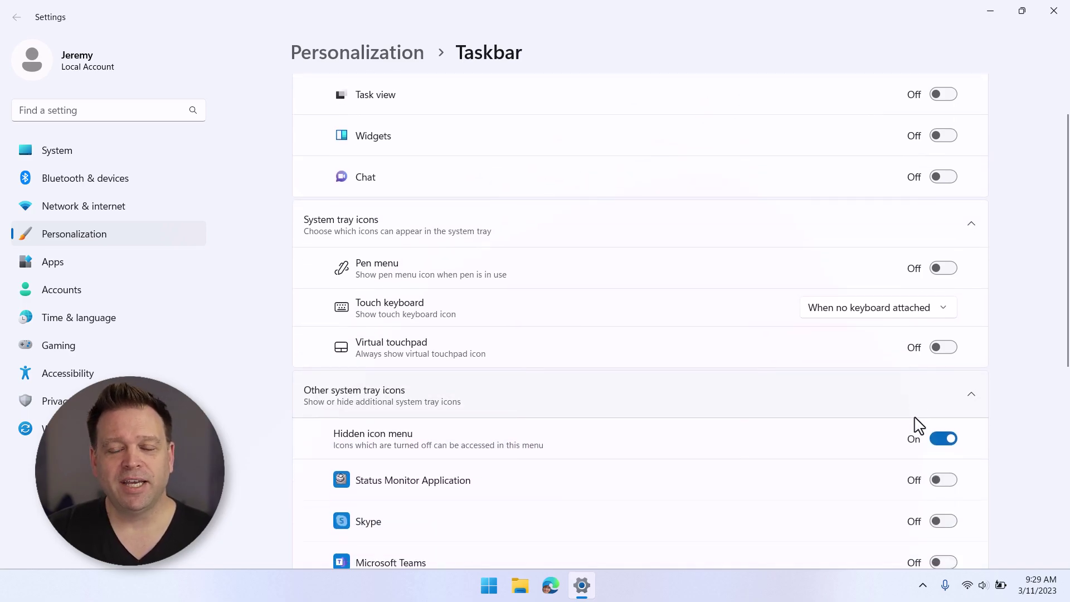
scroll(916, 426, down, 5)
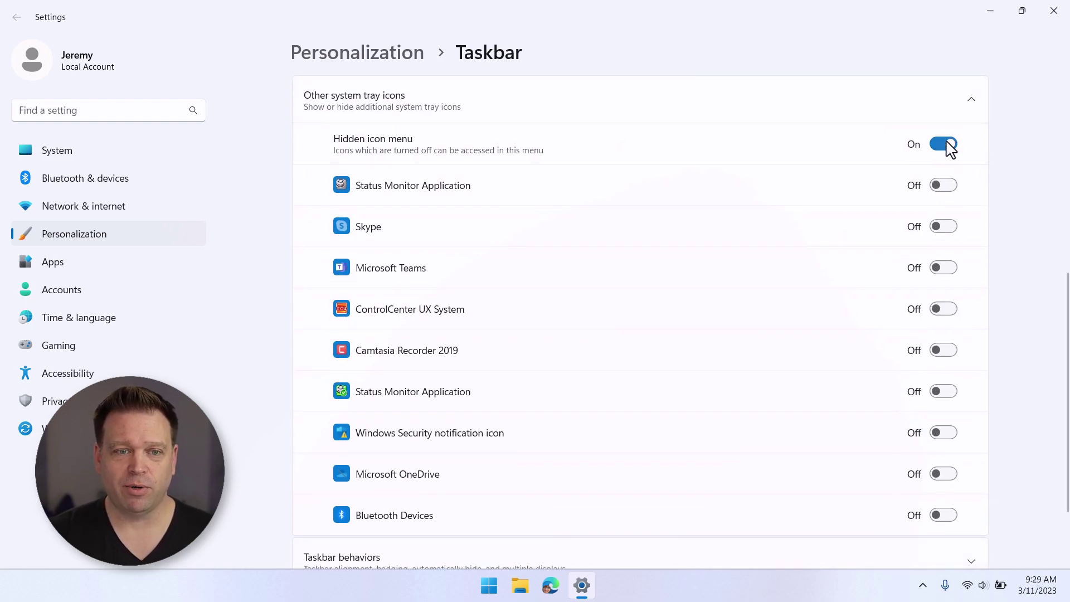
click(948, 146)
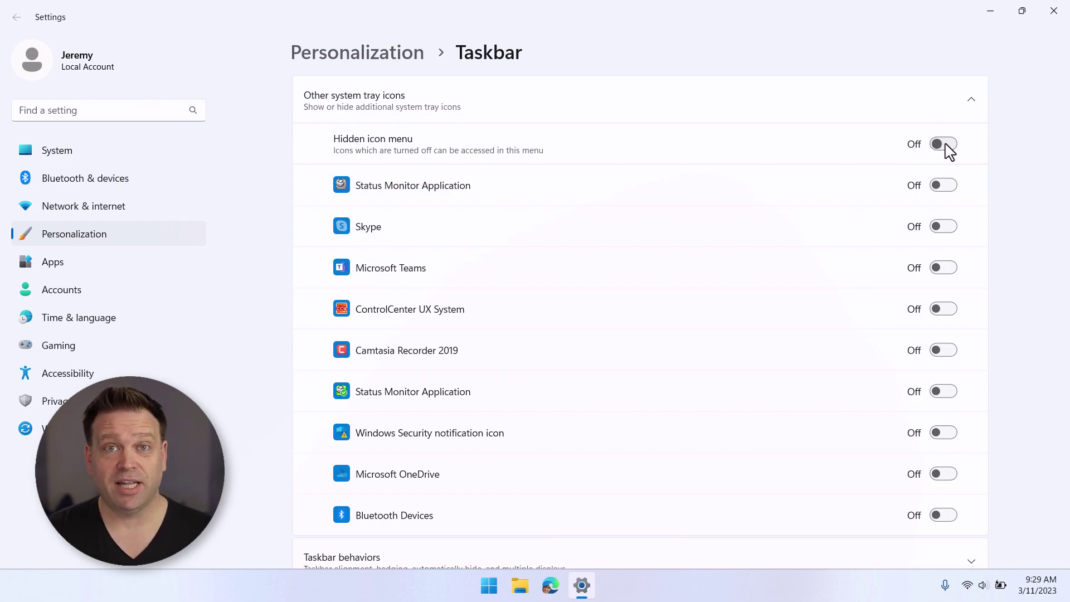
click(947, 145)
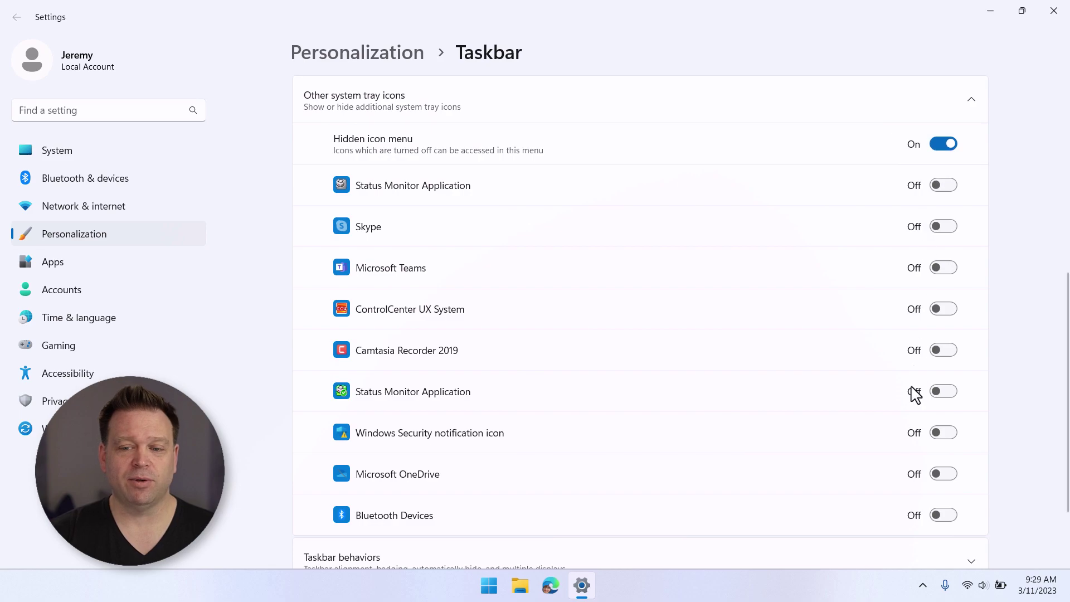
click(921, 585)
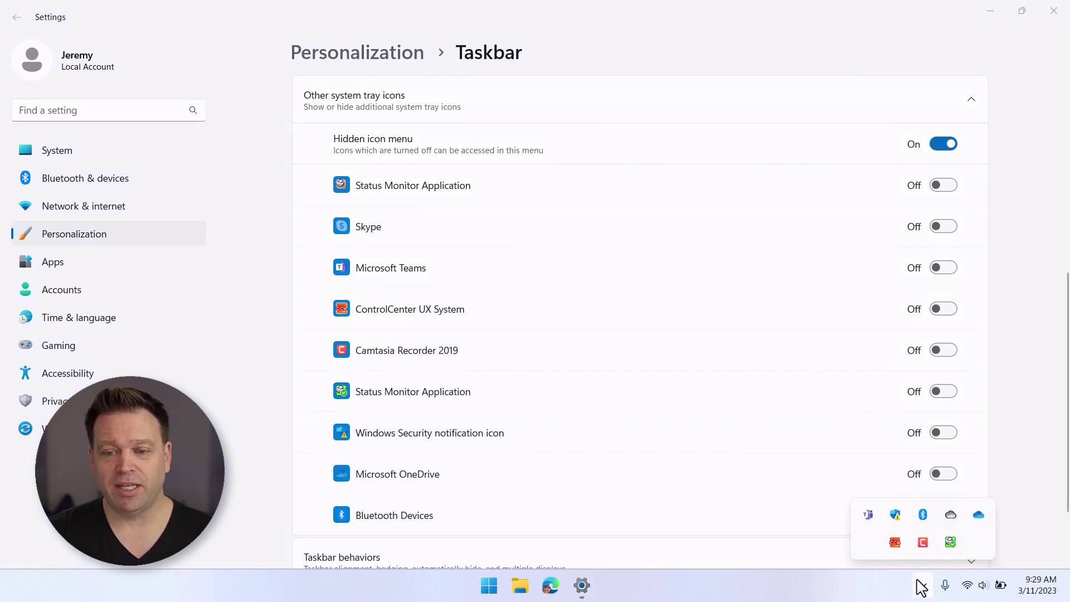
click(918, 585)
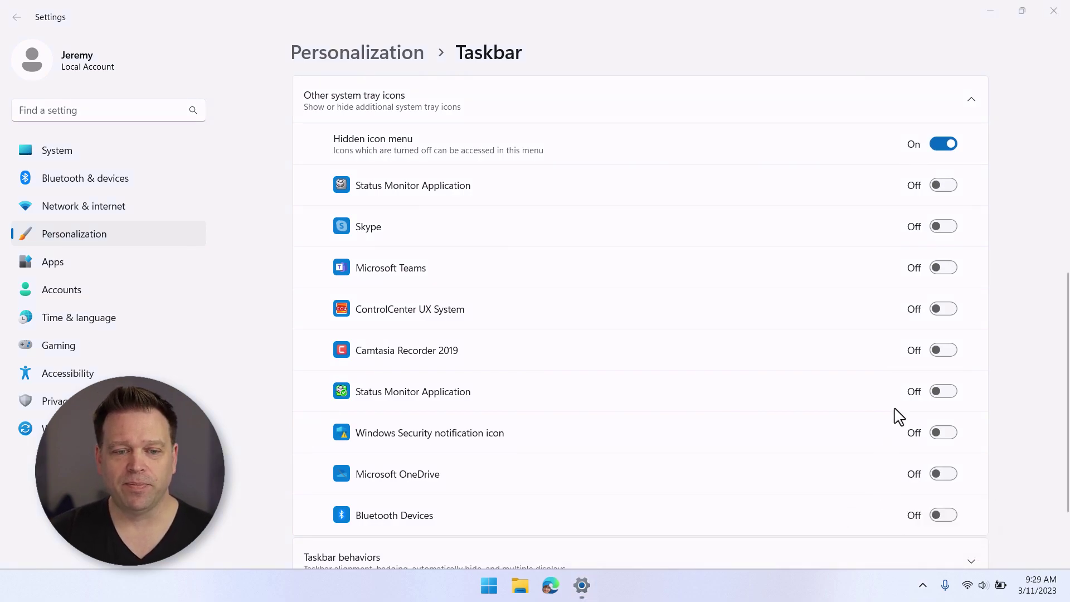
scroll(906, 402, down, 2)
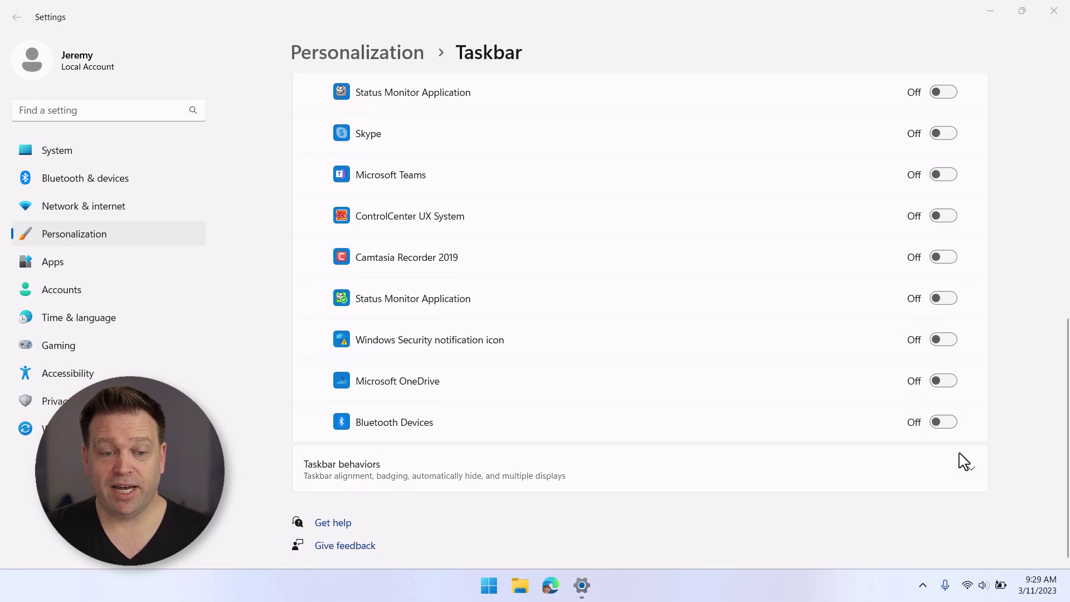
Step: Expand Taskbar behaviors and review it: Center alignment, auto-hide unchecked, badges and flashing checked
click(957, 476)
scroll(957, 477, down, 4)
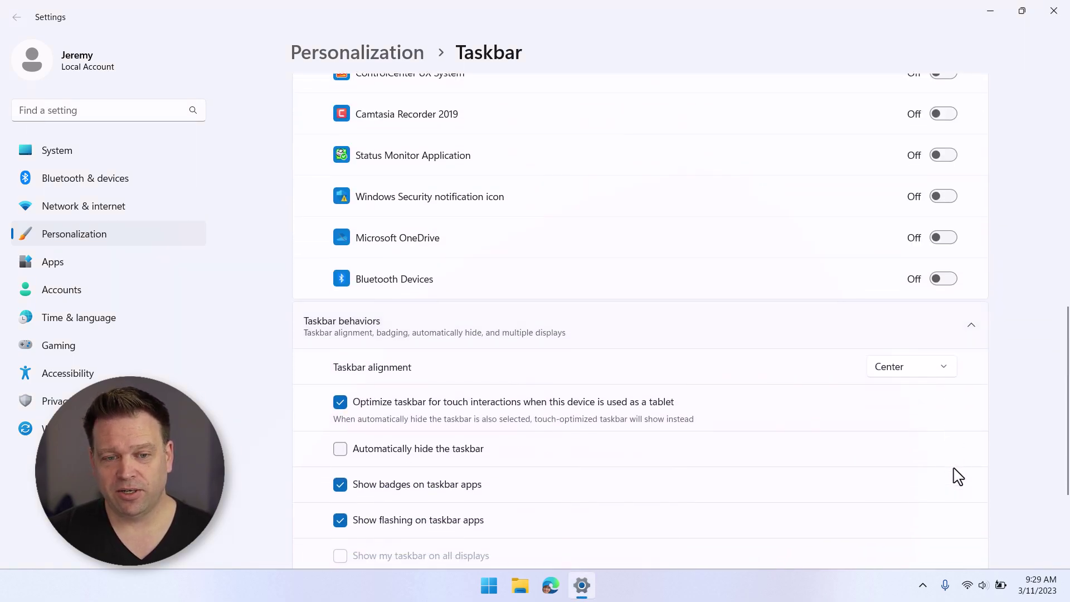
scroll(957, 477, down, 3)
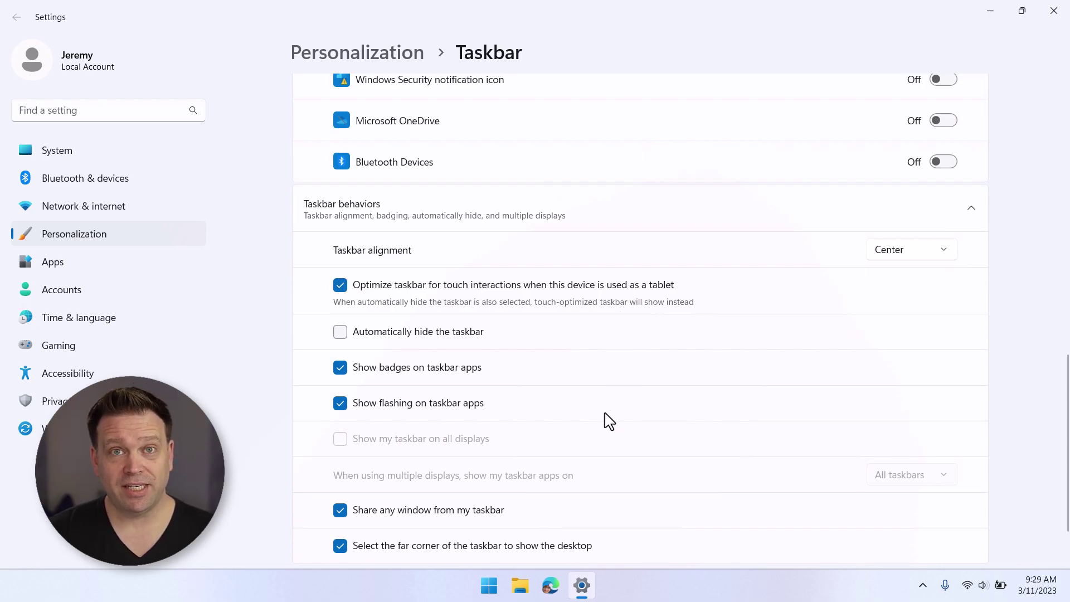
scroll(620, 504, down, 3)
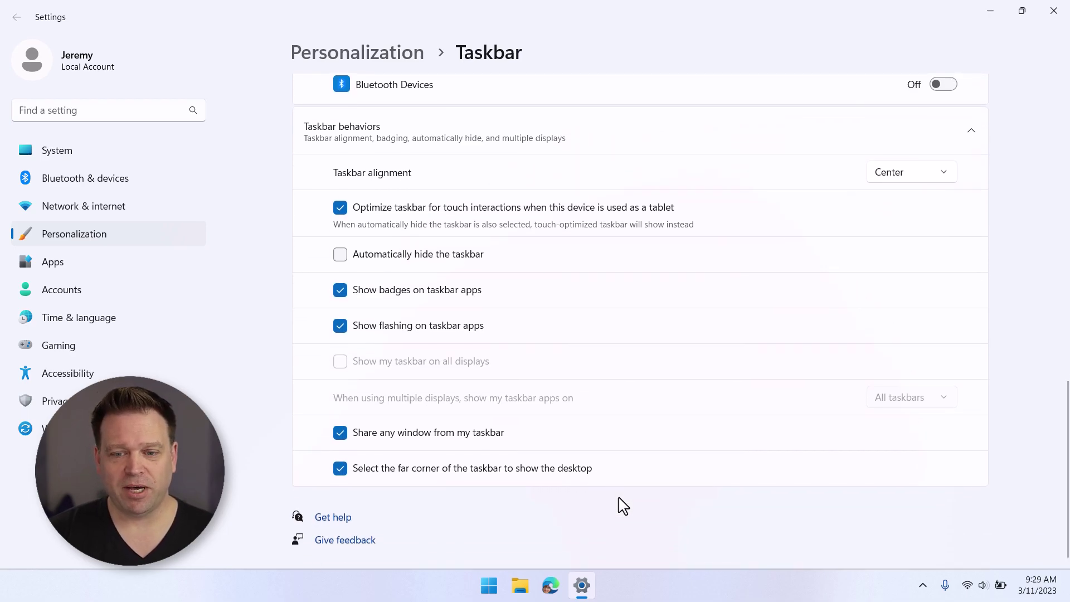
scroll(618, 504, up, 1)
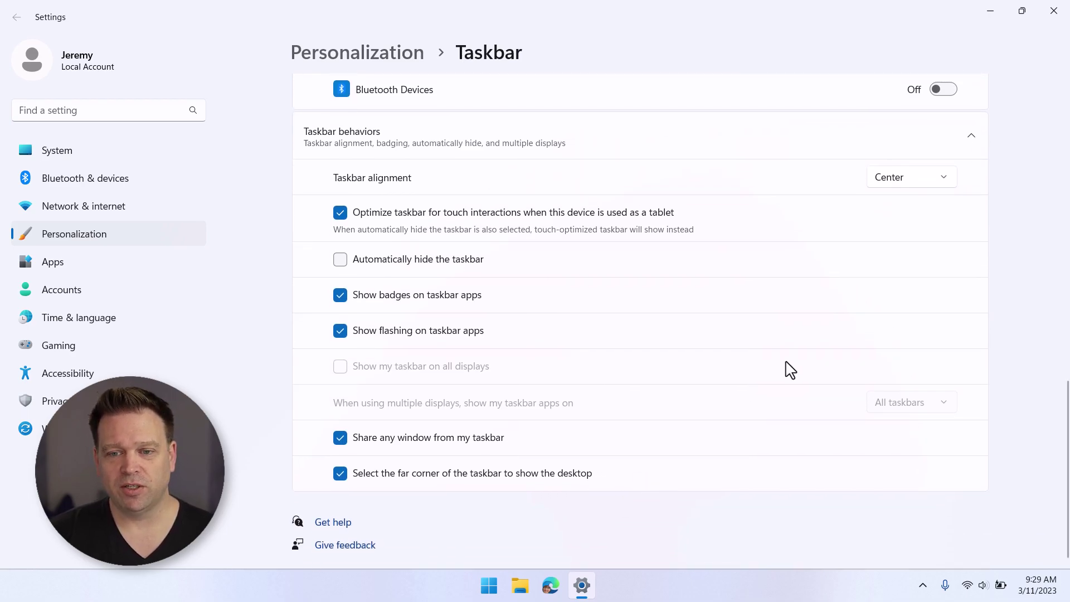
scroll(776, 444, up, 8)
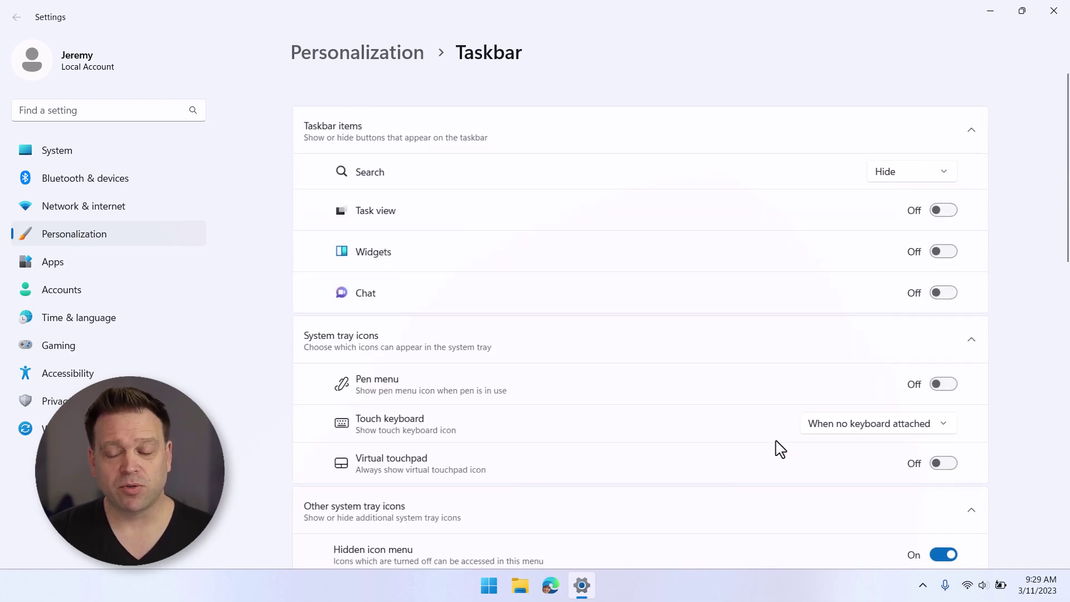
scroll(777, 448, down, 1)
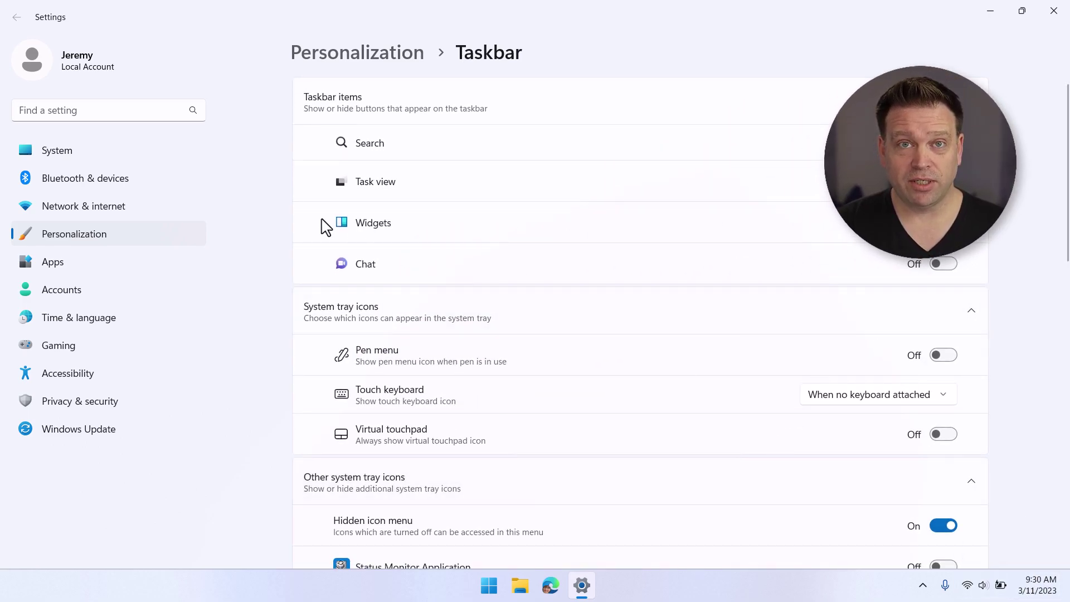
Step: Go through Time & language, Date & time and Language & region to open the Region dialog
click(110, 318)
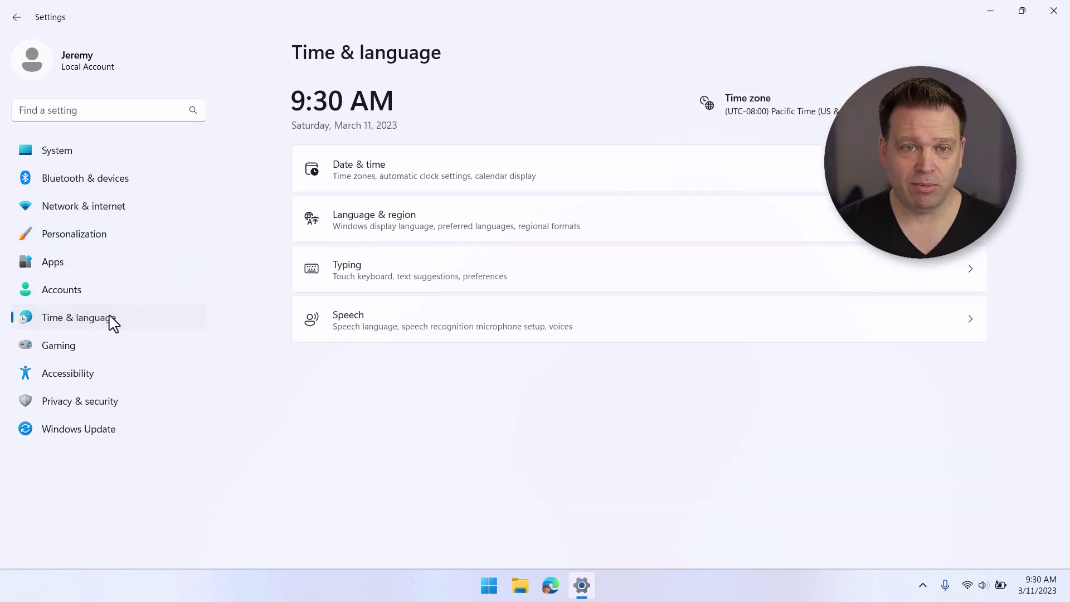
click(588, 184)
scroll(620, 344, down, 1)
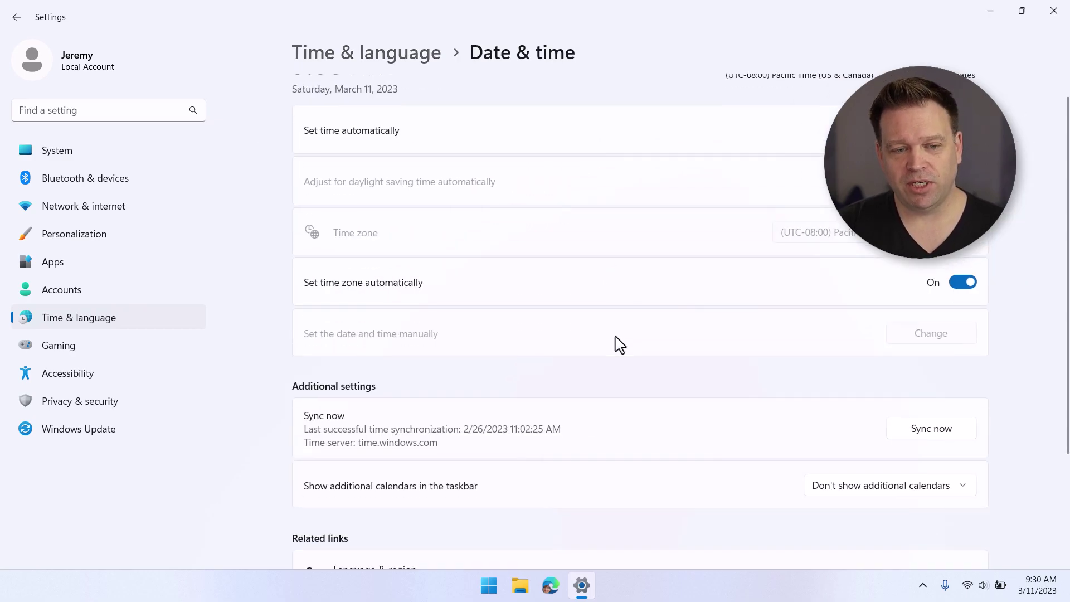
scroll(616, 345, down, 3)
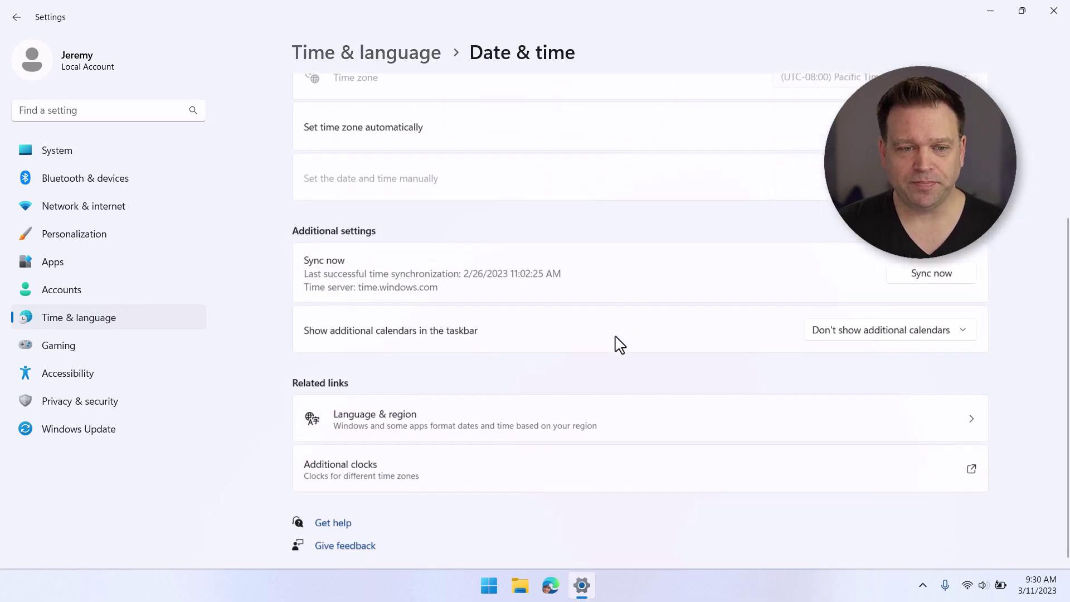
click(655, 434)
scroll(655, 457, down, 1)
click(656, 473)
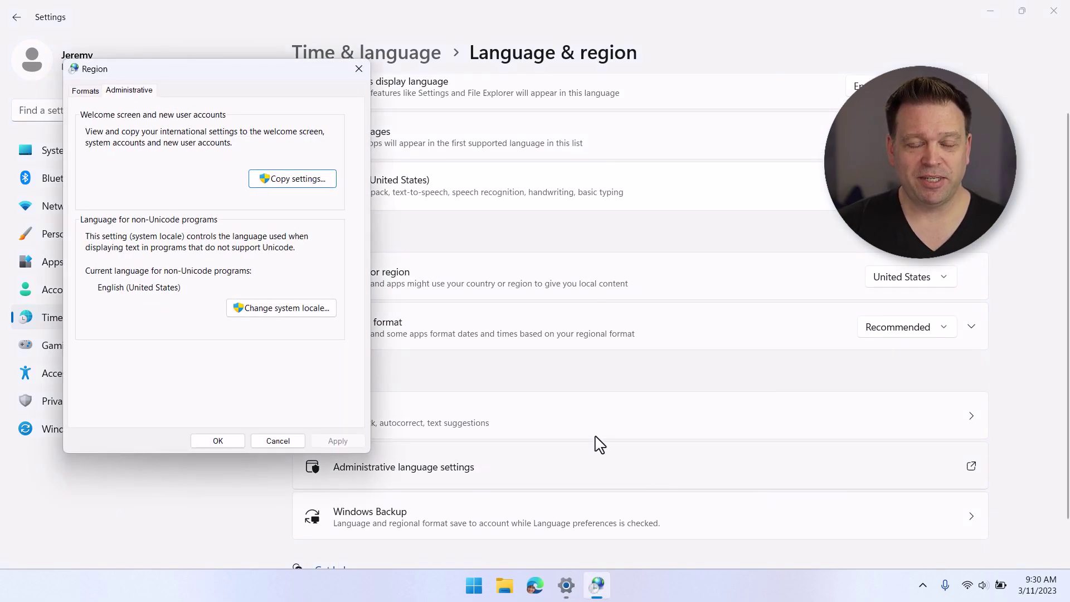
Step: In Customize Format's Time tab, change Short time from 'h:mm tt' to 's' and apply
click(86, 93)
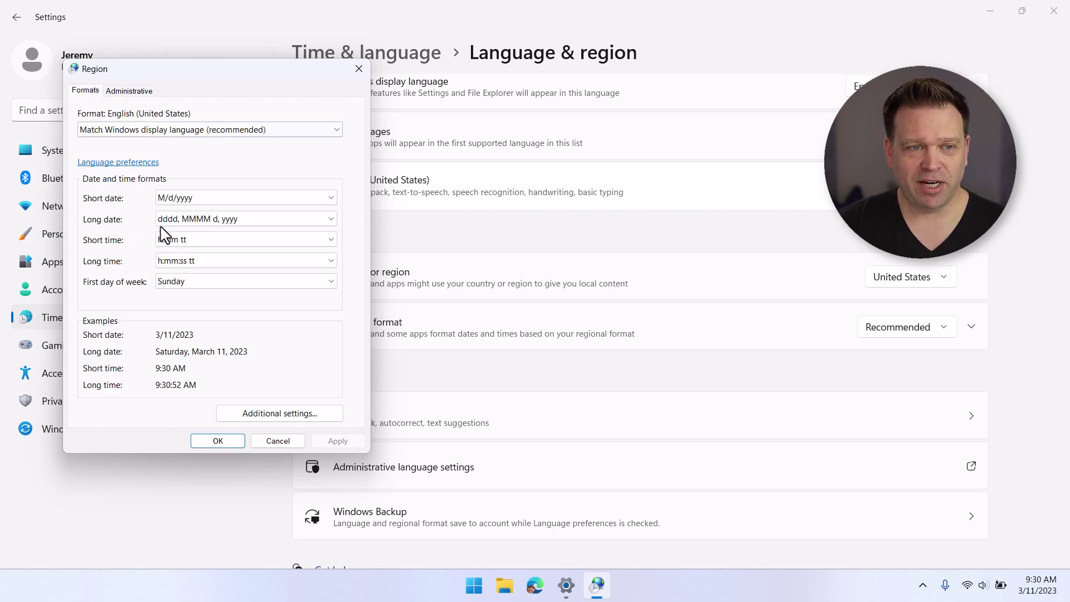
click(307, 415)
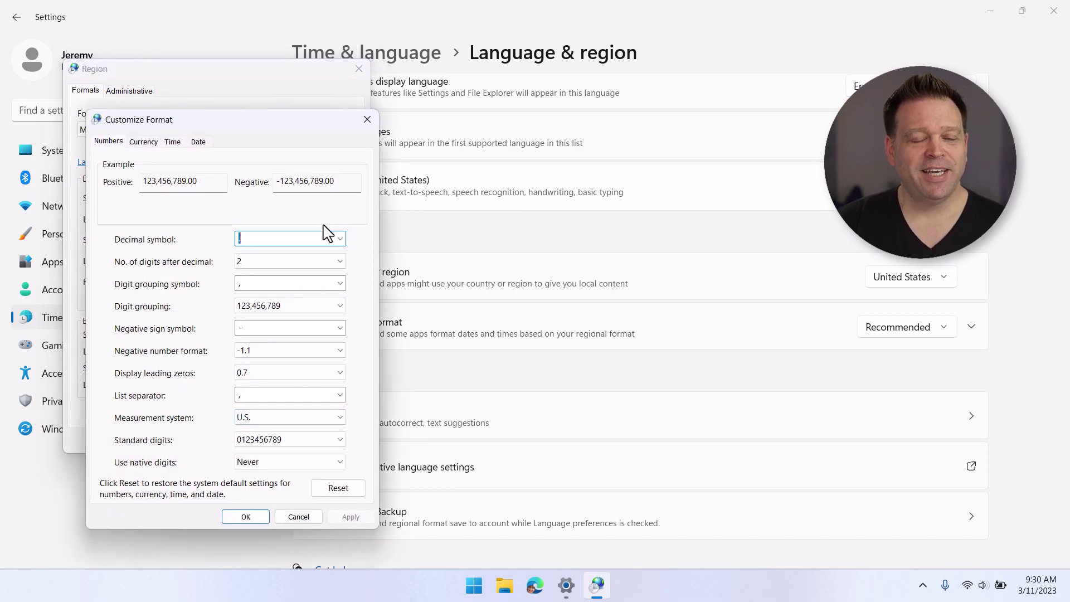
click(174, 143)
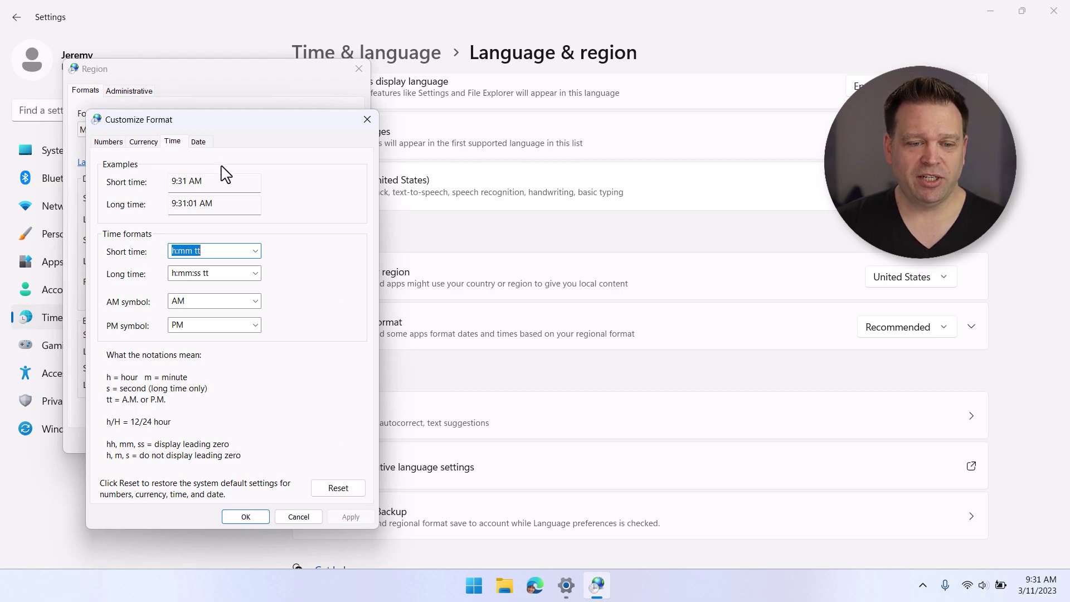
text(s)
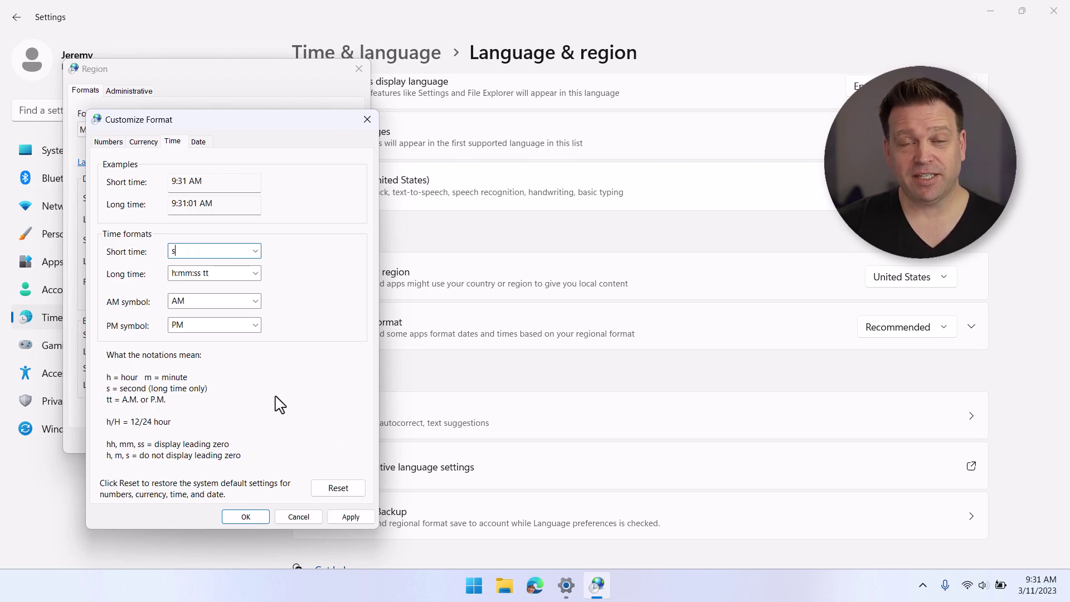
click(358, 518)
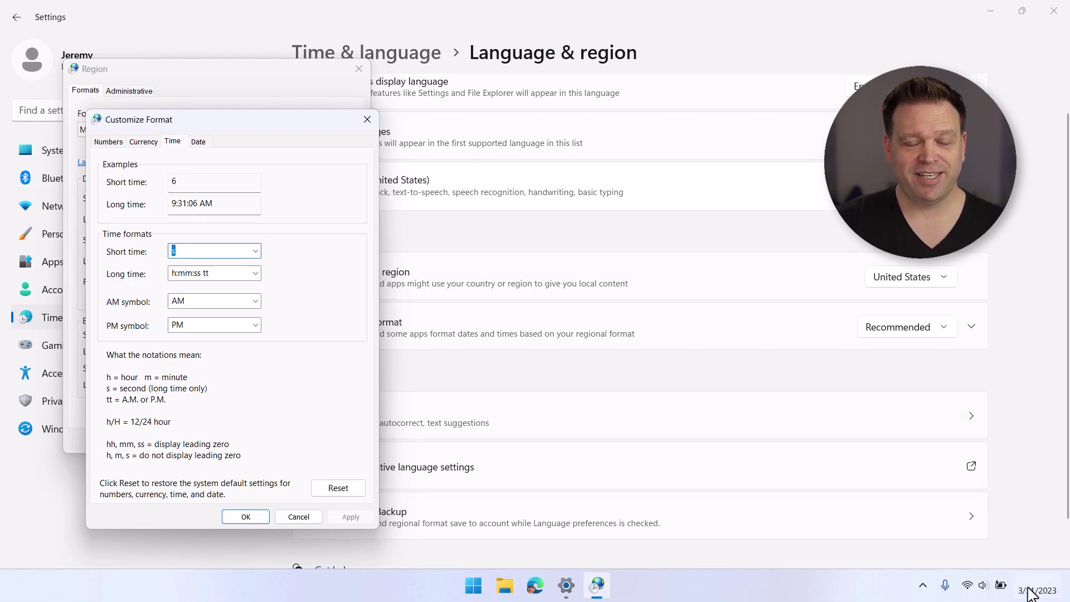
mouse_move(1040, 600)
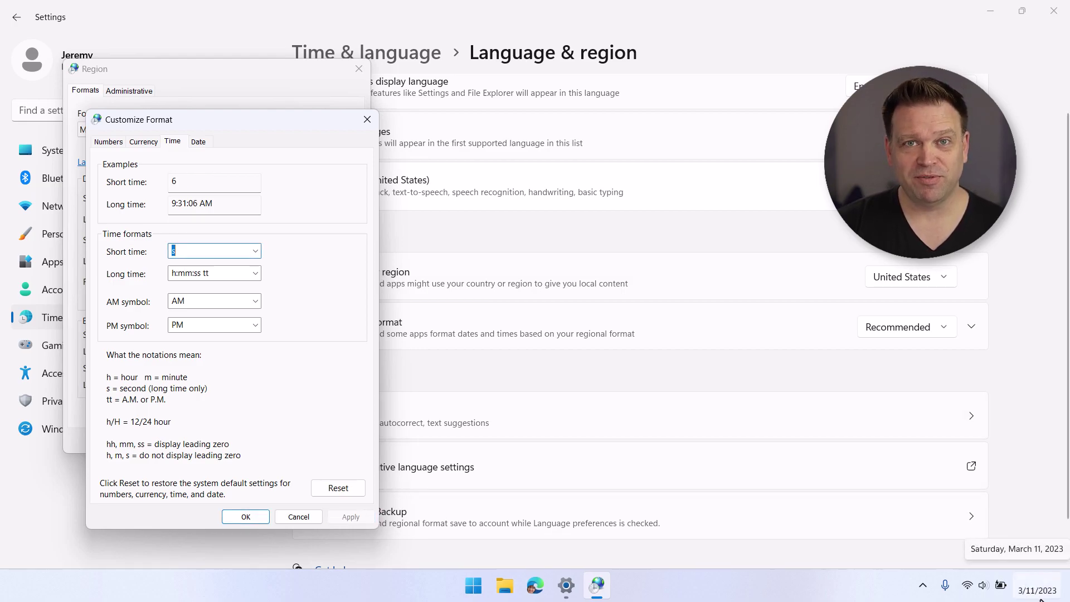
Step: Try and apply the short date formats M/d/yy, d and ddd on the Date tab
click(203, 146)
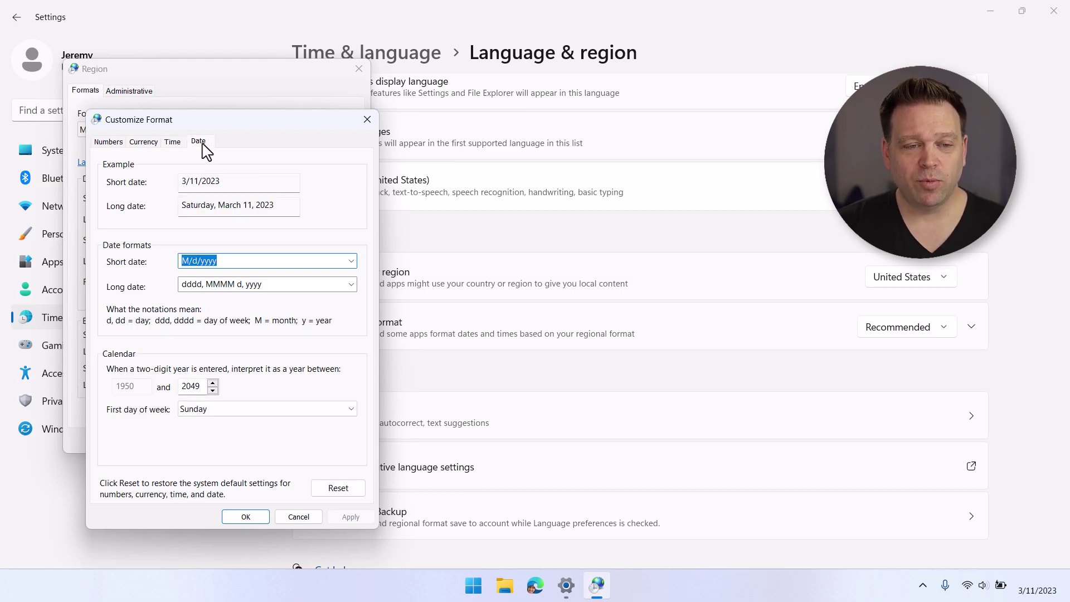
click(351, 262)
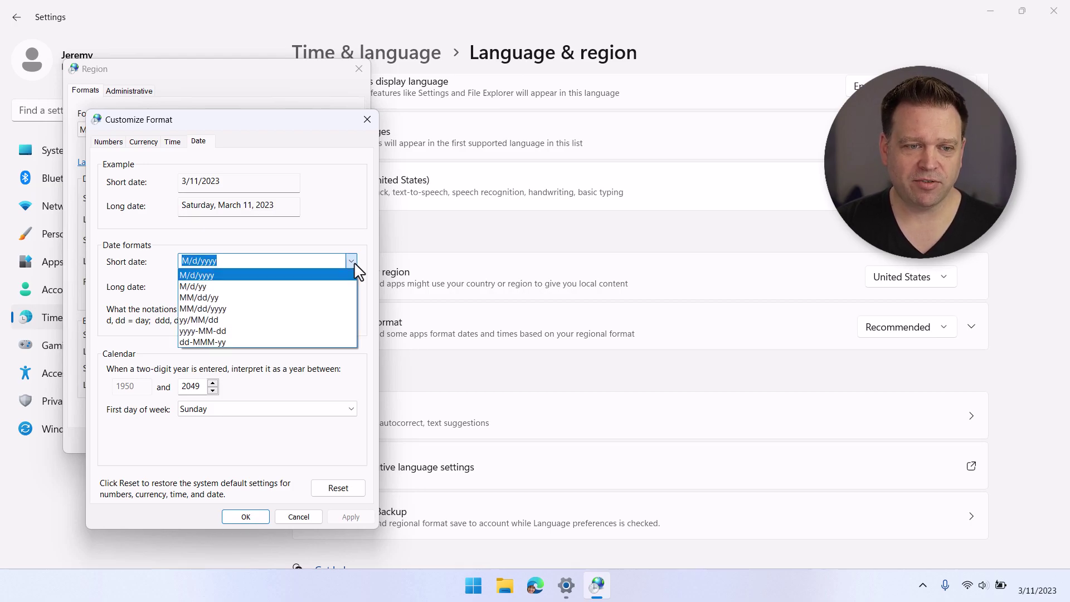
click(345, 287)
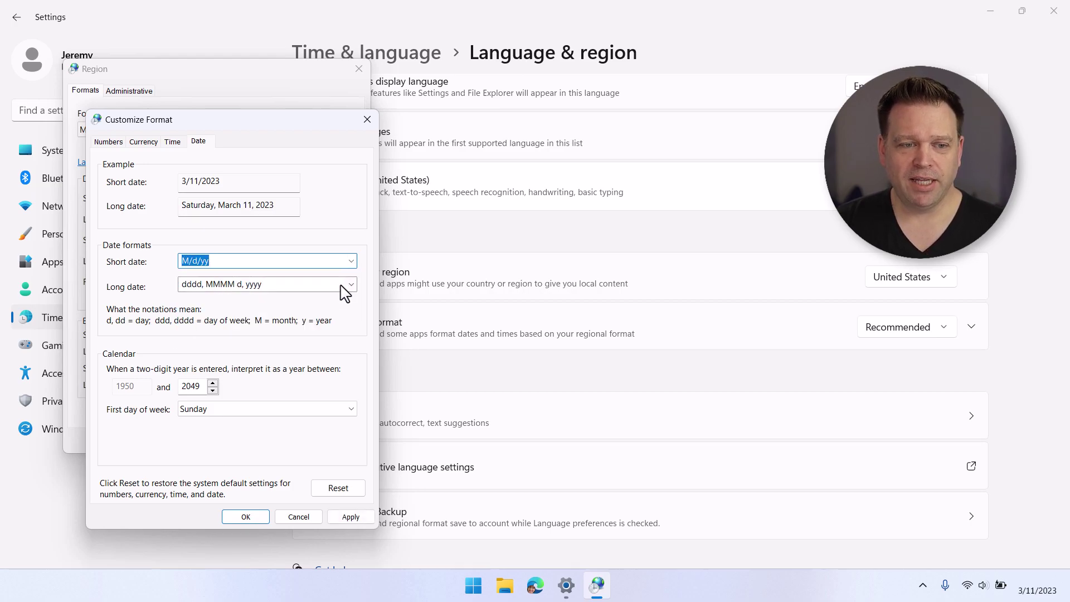
click(342, 518)
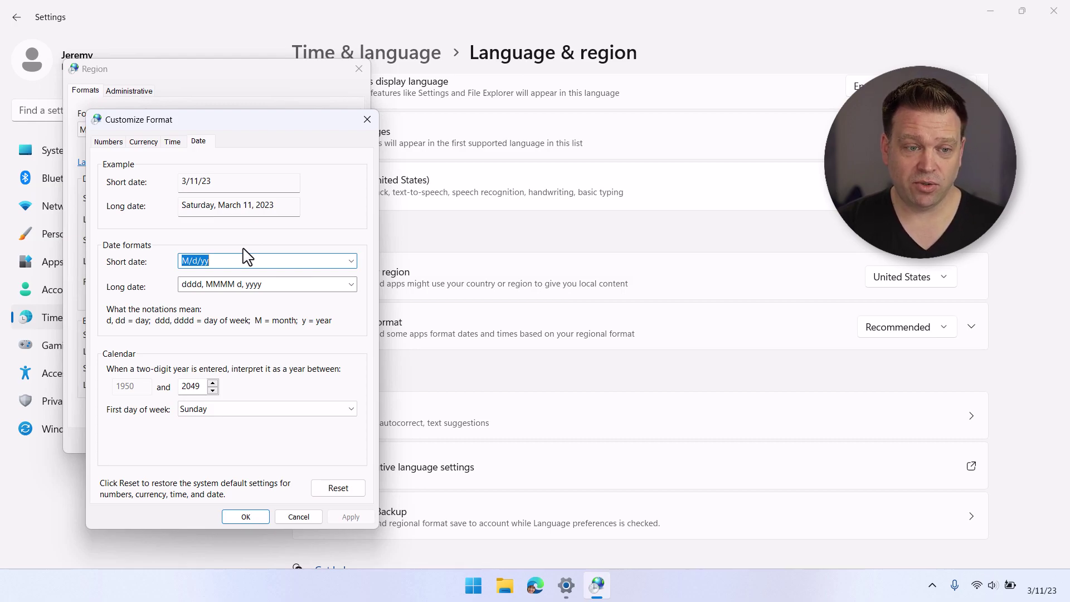
text(d)
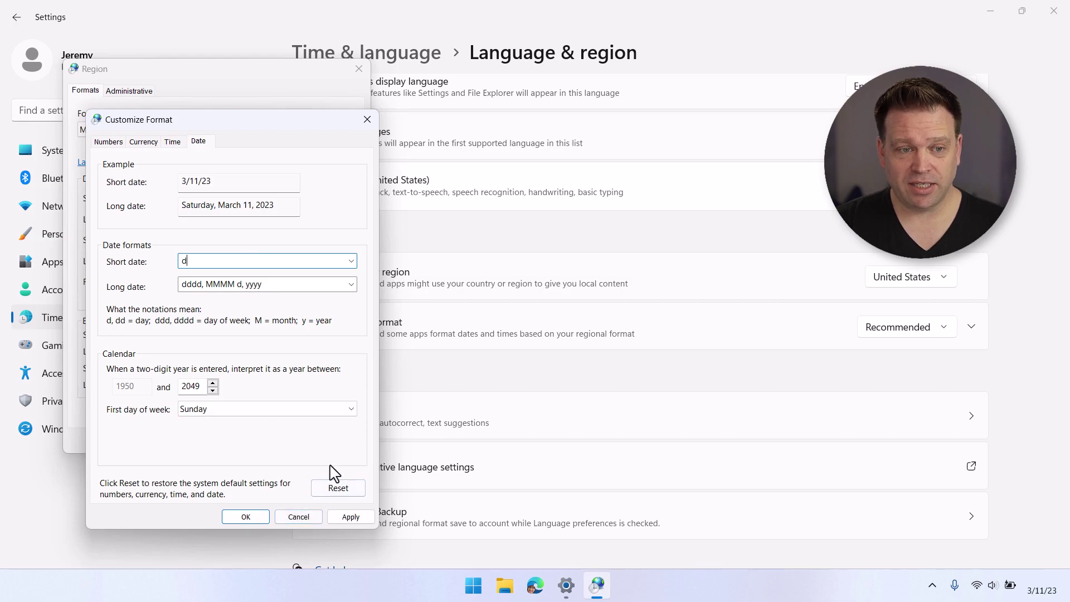
click(341, 521)
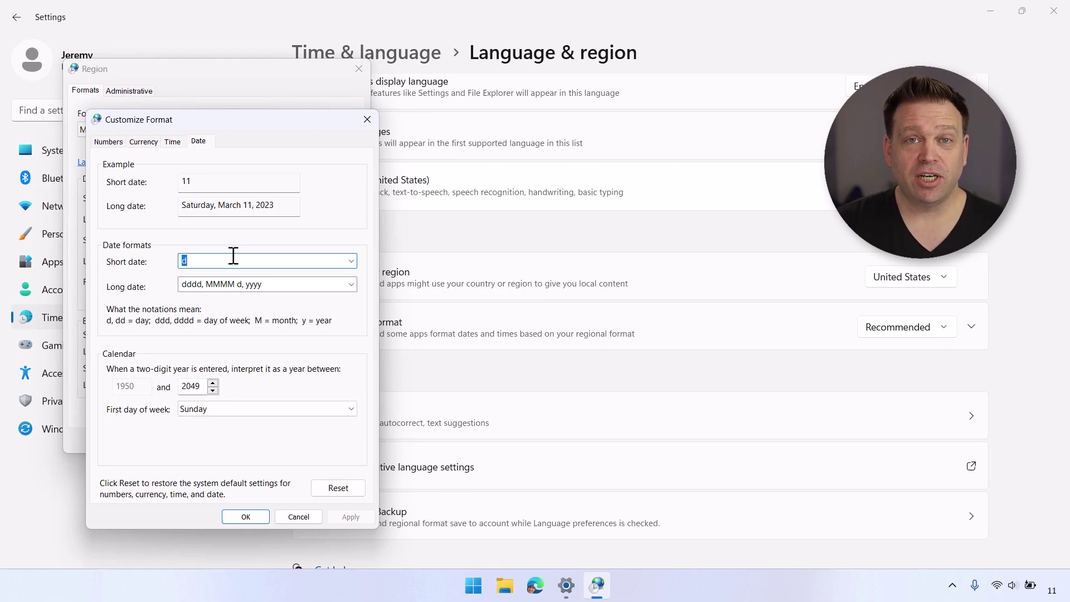
text(dd)
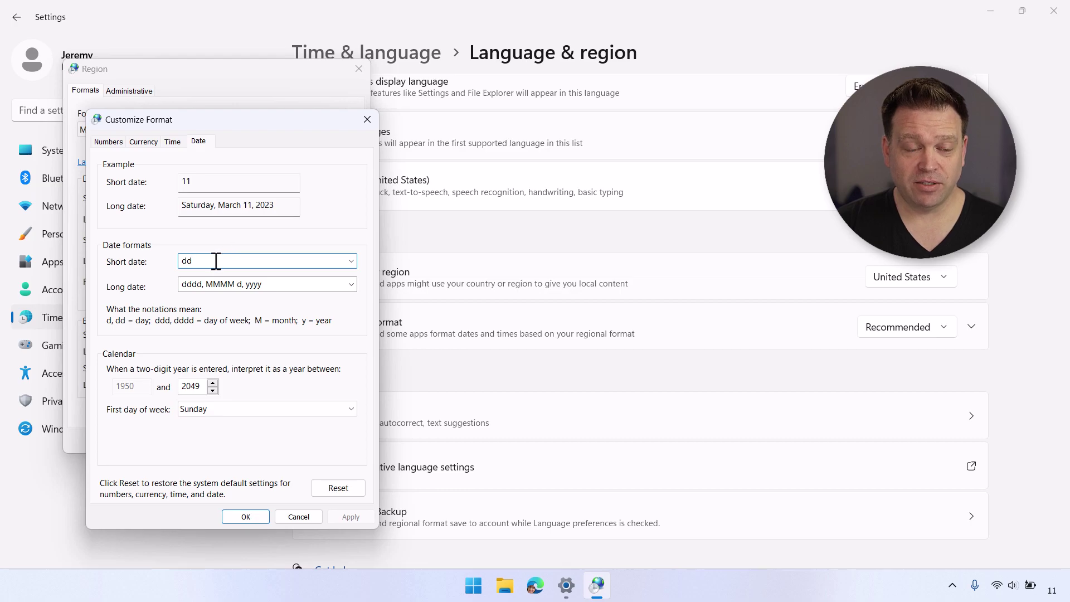
text(d)
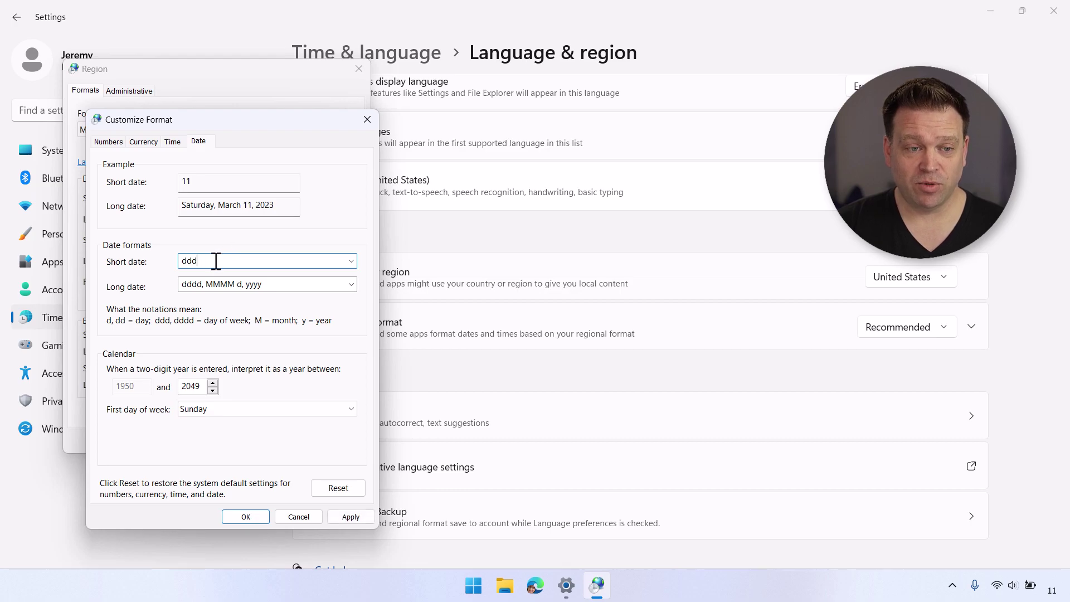
click(348, 516)
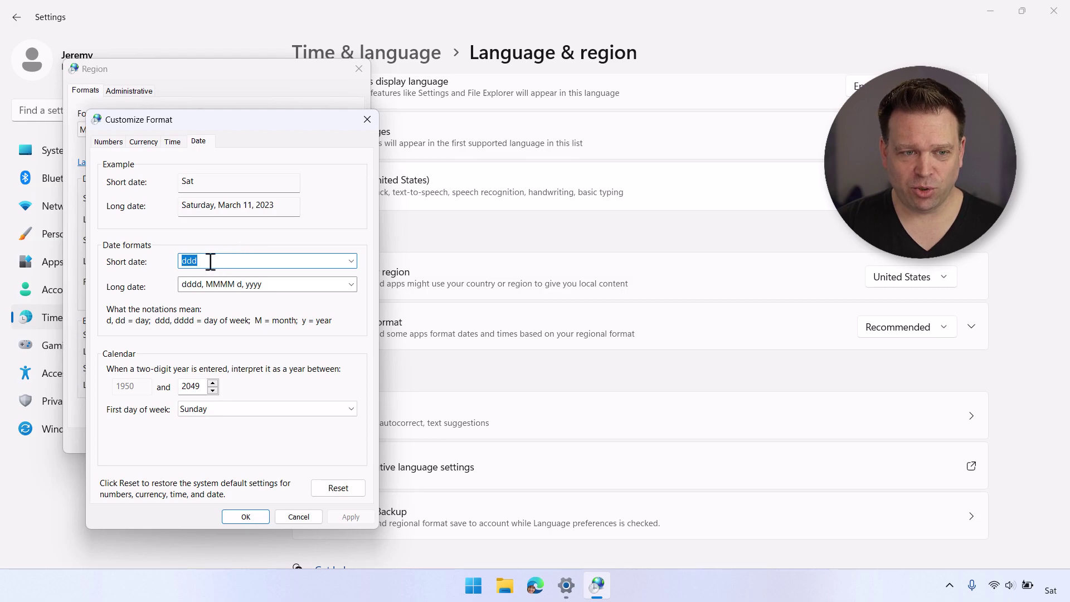
Step: Set Short date to 'M', apply, confirm both dialogs with OK and close Settings
text(m)
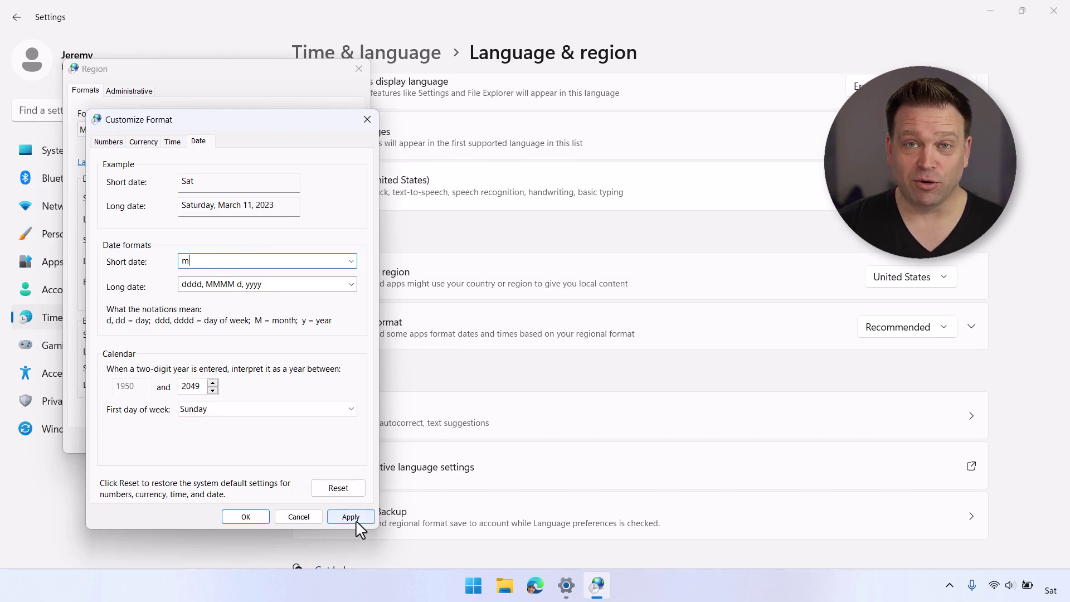
click(357, 519)
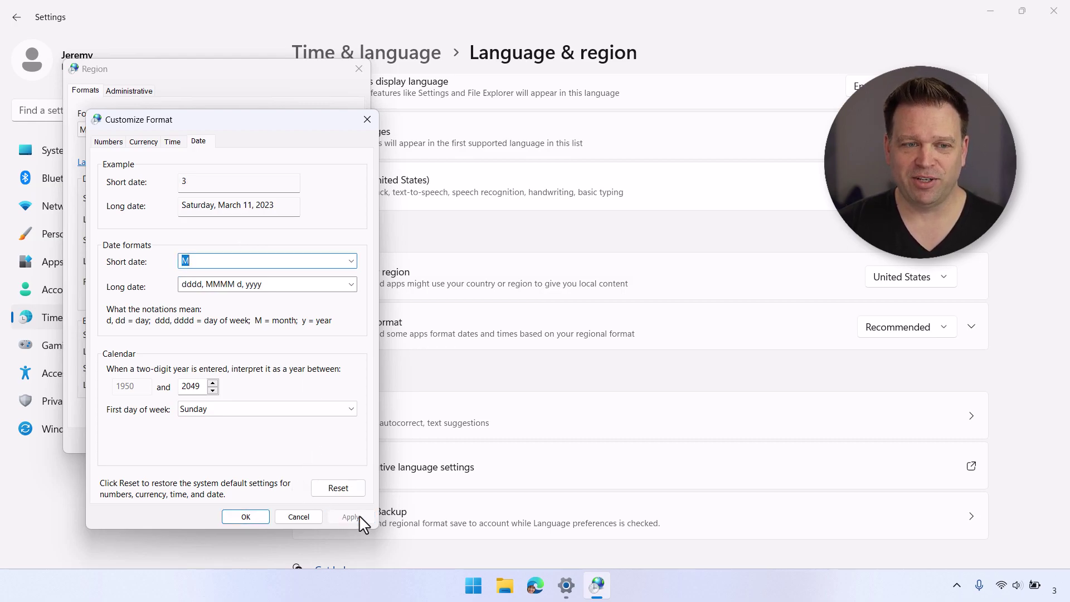
click(258, 515)
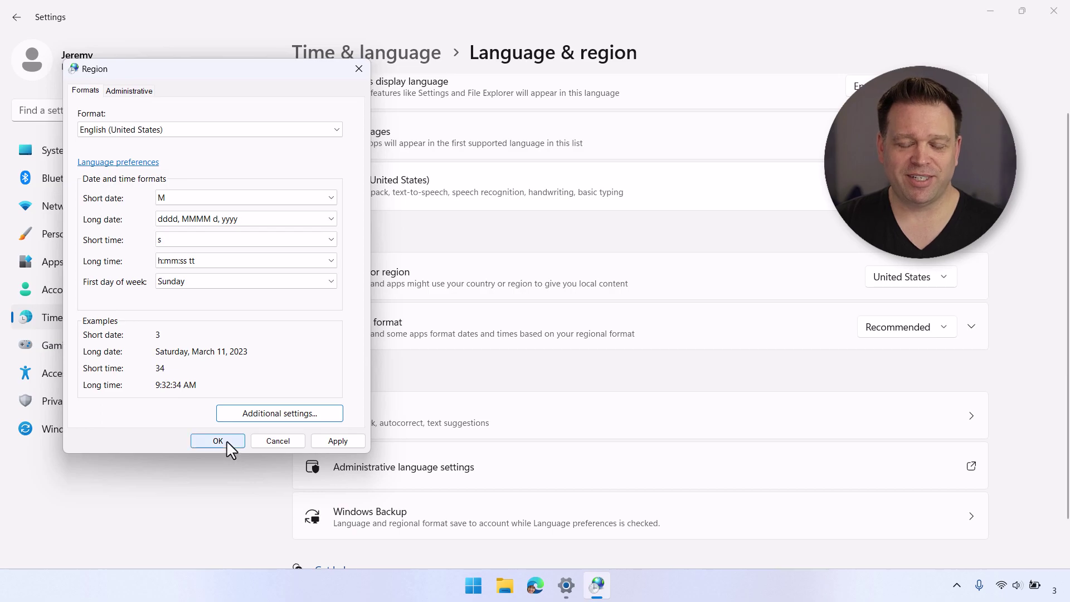
click(218, 441)
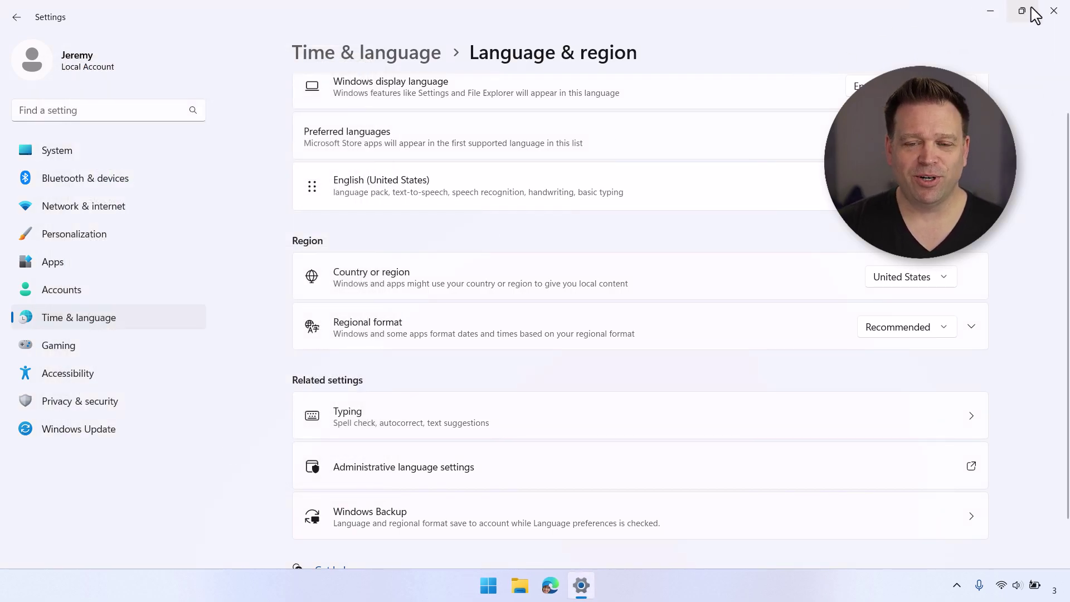
click(1053, 11)
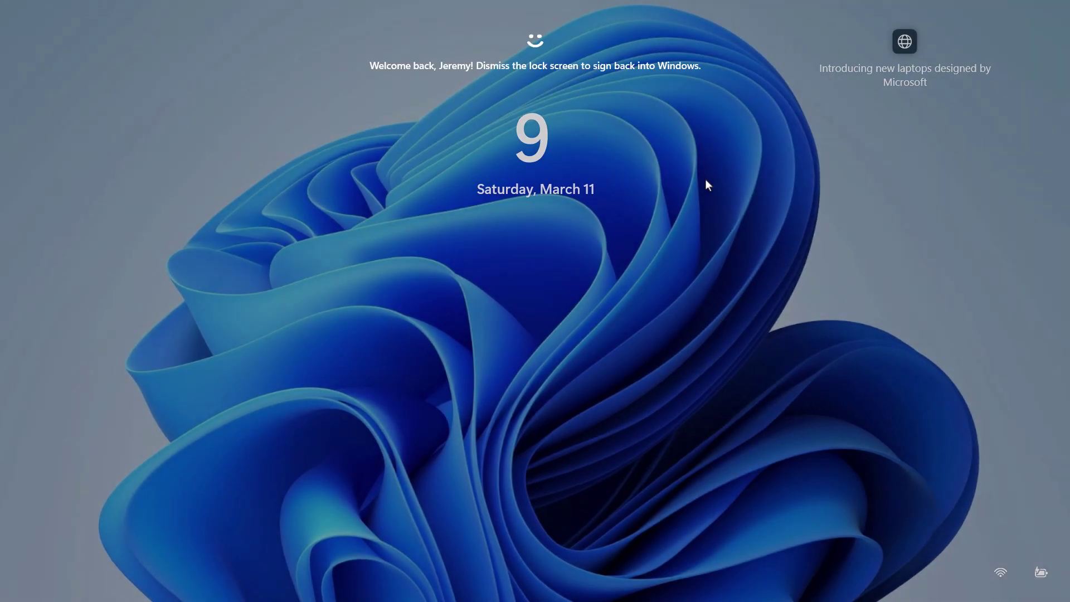
Step: Dismiss the lock screen, lock the PC with Win+L to preview it, then sign back into the minimal desktop
key(Return)
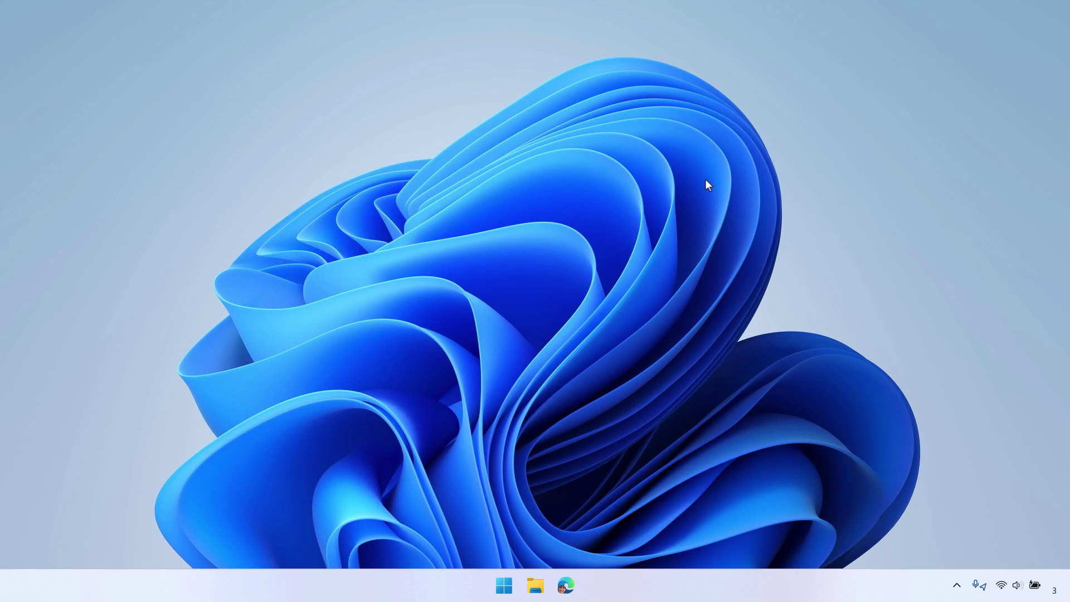
key(super+l)
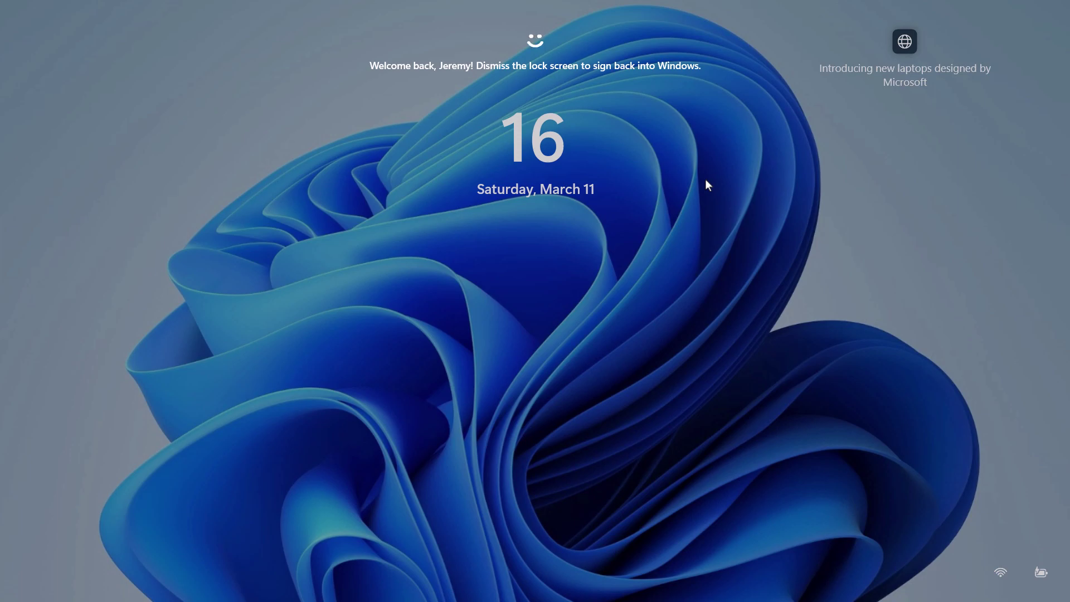
key(Return)
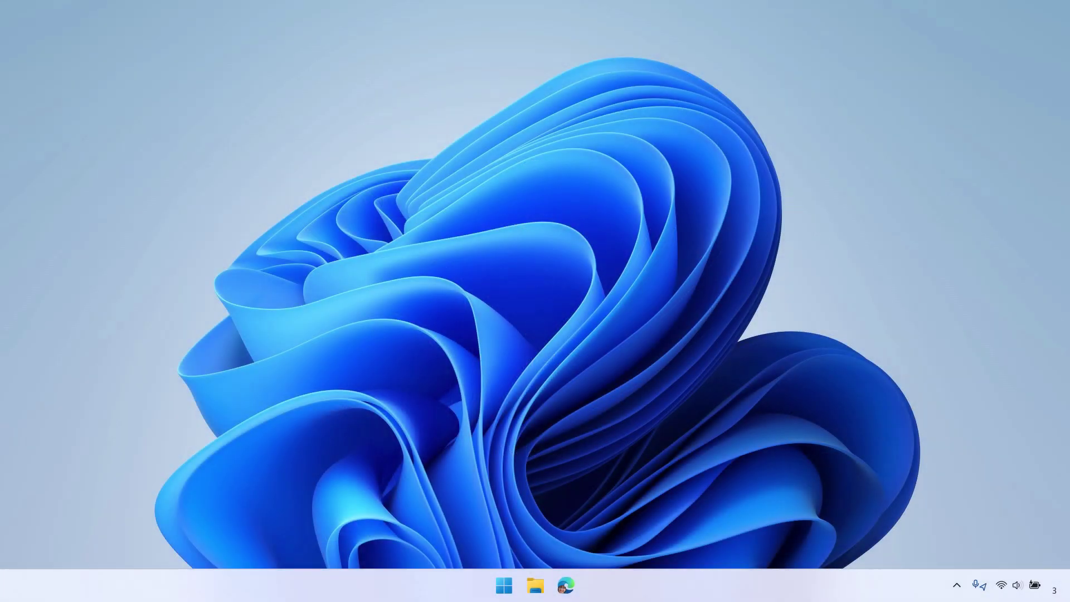